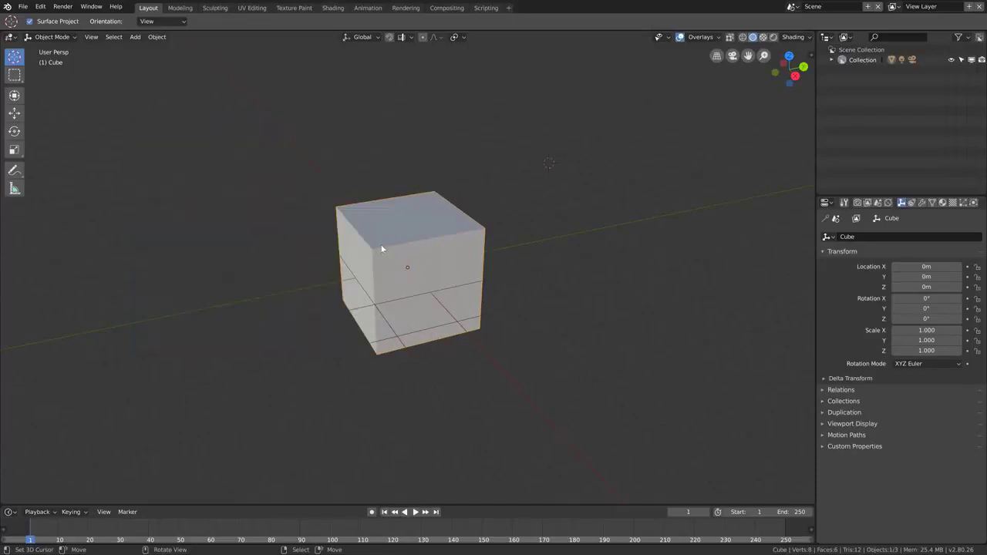
- Put the default cube into Edit Mode with its whole mesh selected
{"action": "middle_click_drag", "start_coordinate": [411, 226], "coordinate": [436, 232]}
{"action": "scroll", "coordinate": [442, 220], "scroll_direction": "up", "scroll_amount": 2}
{"action": "scroll", "coordinate": [442, 220], "scroll_direction": "up", "scroll_amount": 1}
{"action": "scroll", "coordinate": [416, 210], "scroll_direction": "down", "scroll_amount": 3}
{"action": "scroll", "coordinate": [435, 232], "scroll_direction": "up", "scroll_amount": 3}
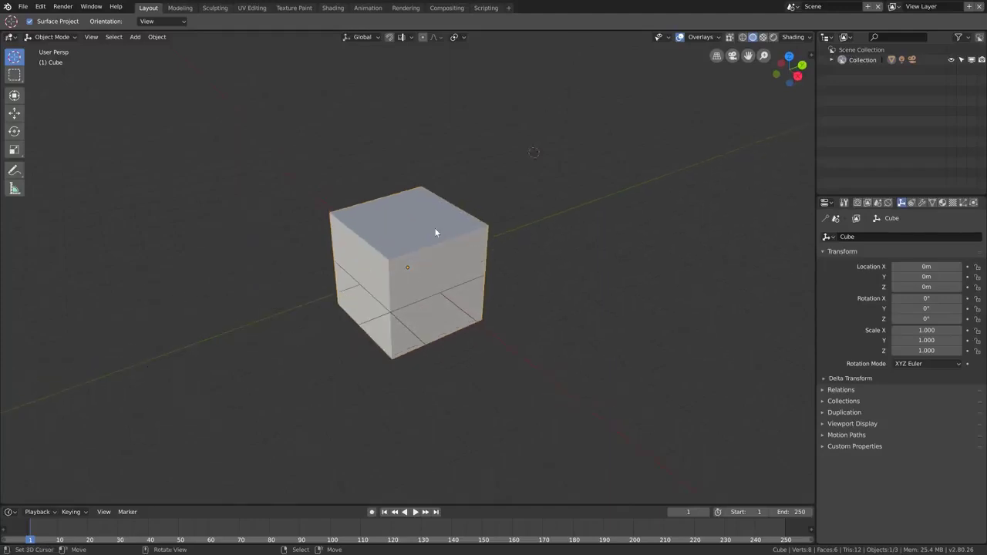
{"action": "key", "text": "Tab"}
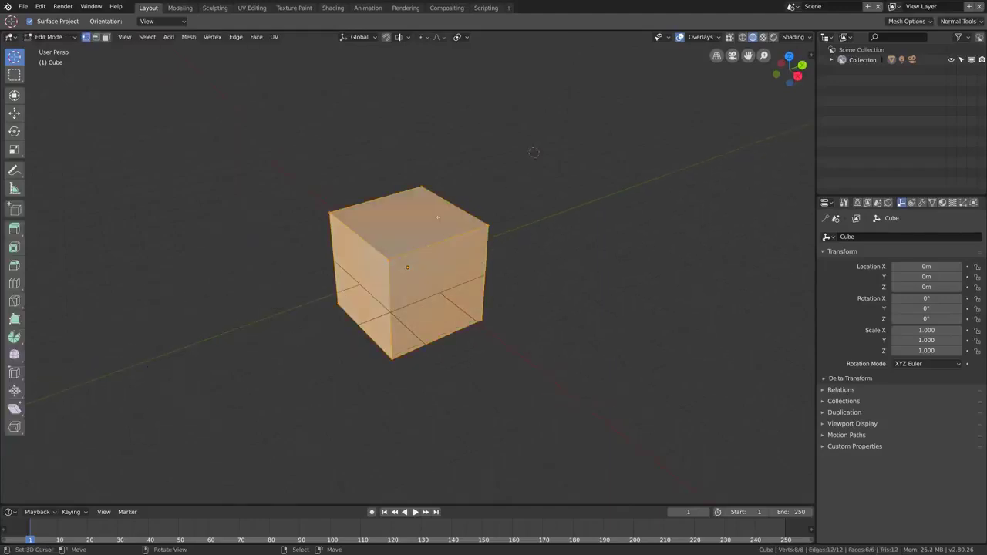
- Subdivide the cube four times into a dense 1,538-vertex mesh
{"action": "right_click", "coordinate": [433, 216]}
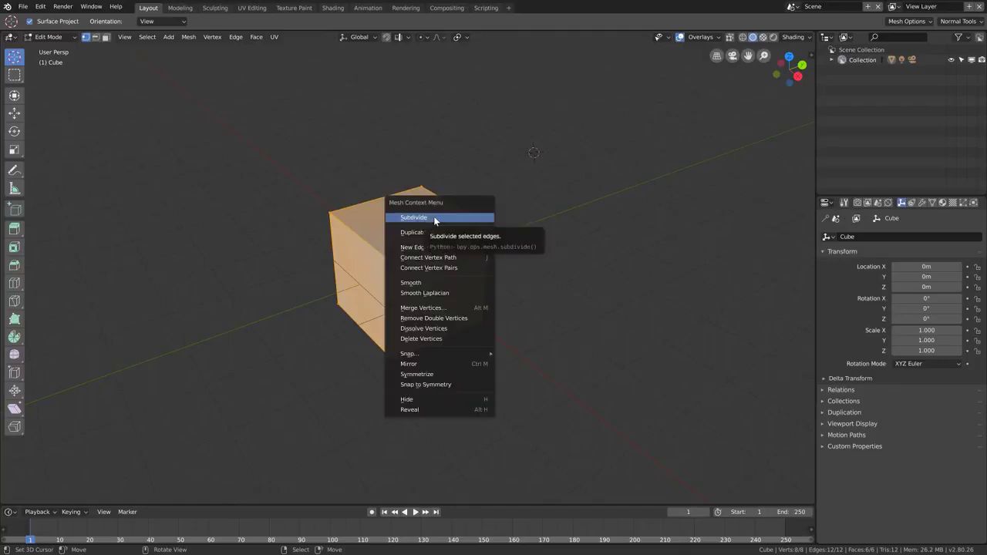
{"action": "left_click", "coordinate": [433, 217]}
{"action": "right_click", "coordinate": [434, 218]}
{"action": "left_click", "coordinate": [434, 218]}
{"action": "right_click", "coordinate": [434, 218]}
{"action": "left_click", "coordinate": [434, 219]}
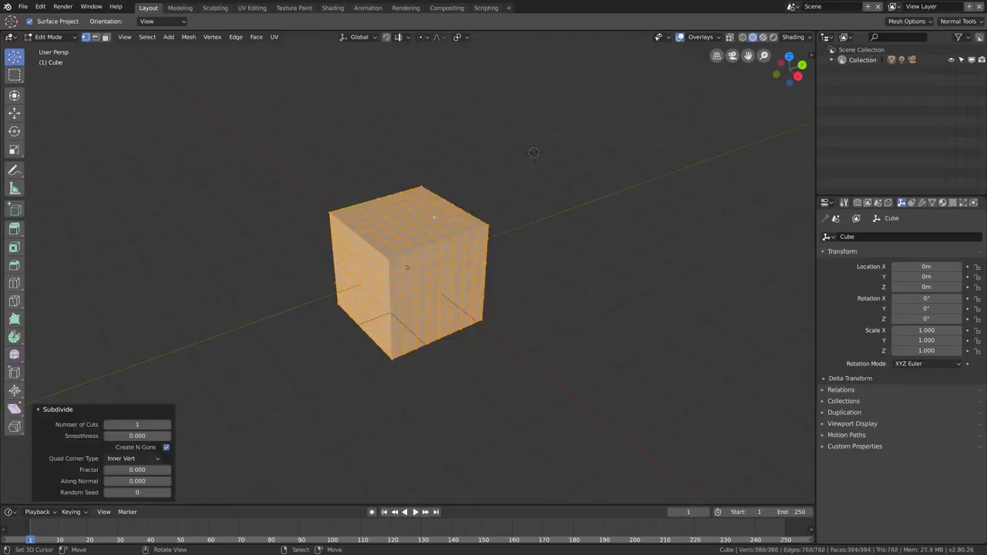
{"action": "right_click", "coordinate": [434, 218]}
{"action": "left_click", "coordinate": [434, 218]}
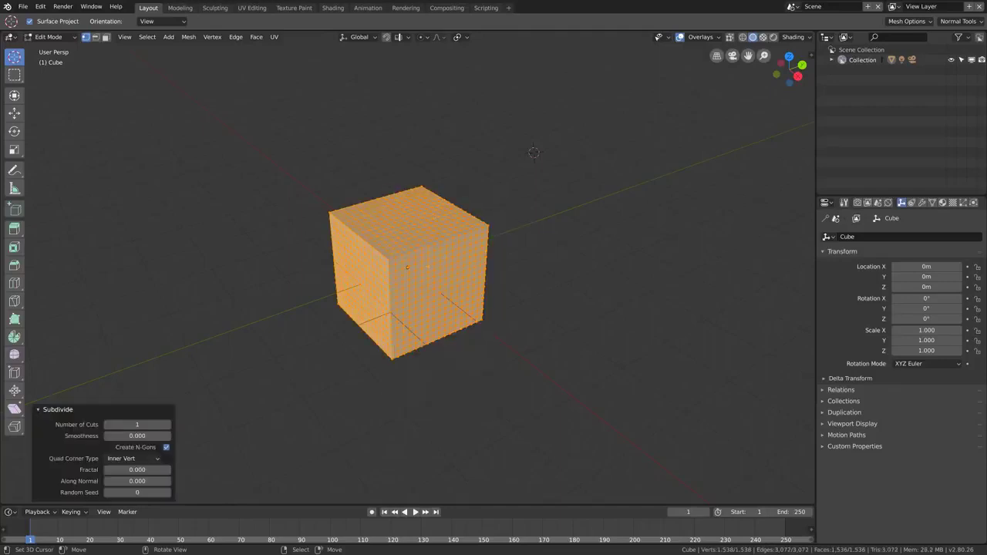
- Return to Object Mode and snap the 3D cursor to the world origin
{"action": "key", "text": "Tab"}
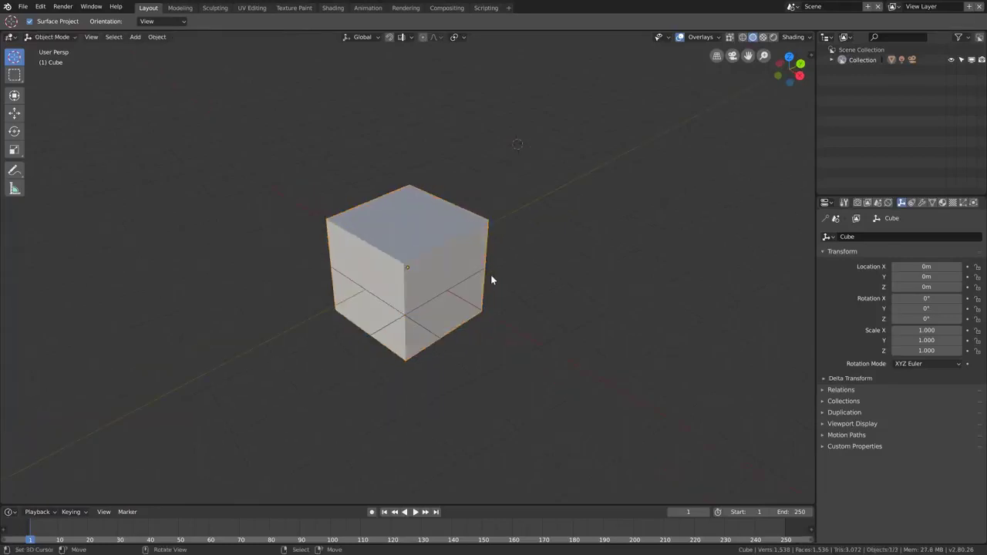
{"action": "key", "text": "shift+s"}
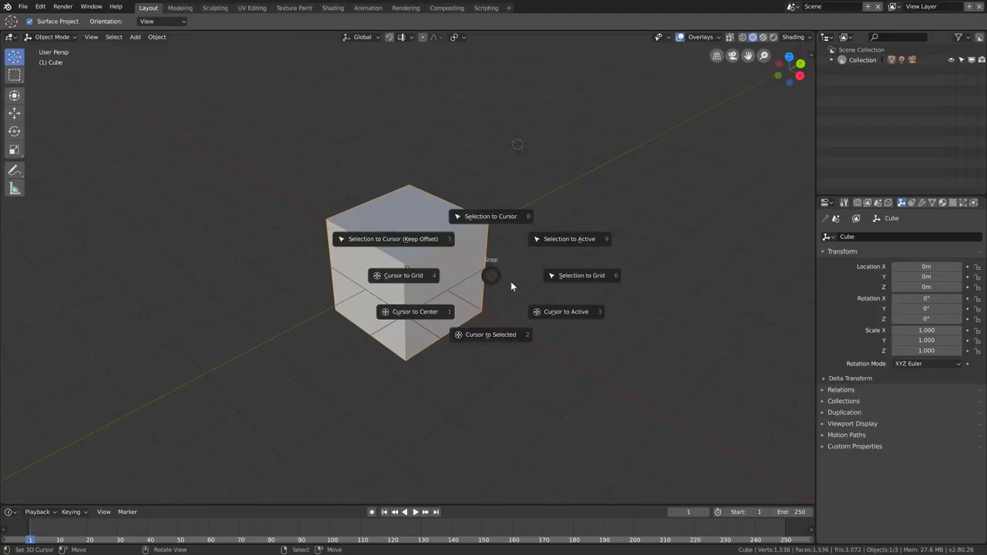
{"action": "left_click", "coordinate": [414, 317]}
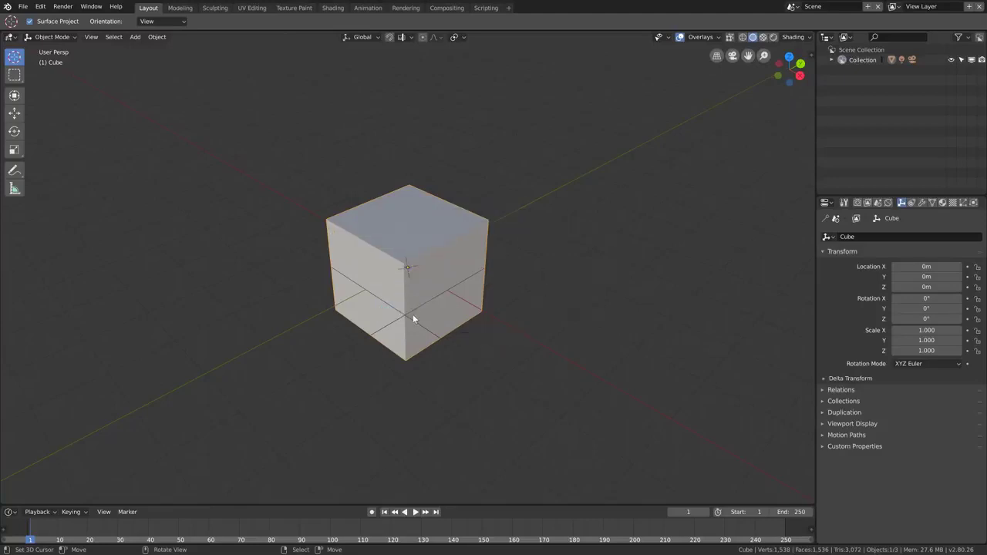
- Add a plane and move it 2.18 m along X beside the cube
{"action": "key", "text": "shift+a"}
{"action": "mouse_move", "coordinate": [414, 295]}
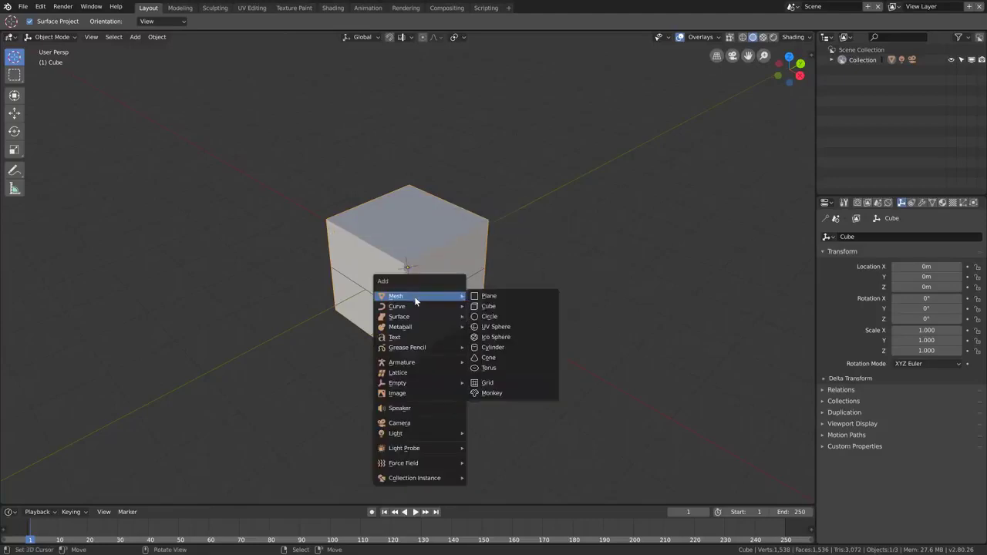
{"action": "left_click", "coordinate": [472, 296]}
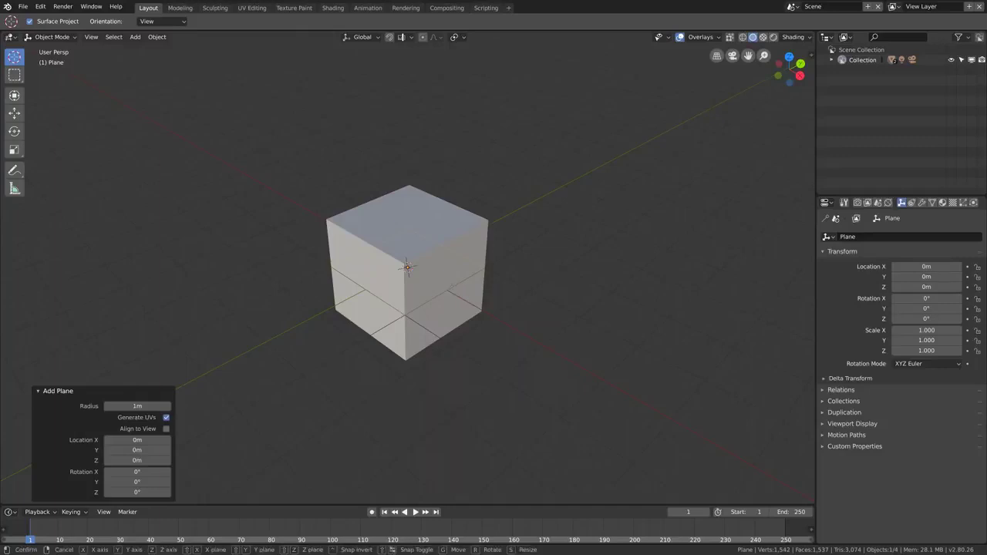
{"action": "key", "text": "g"}
{"action": "key", "text": "x"}
{"action": "left_click", "coordinate": [545, 340]}
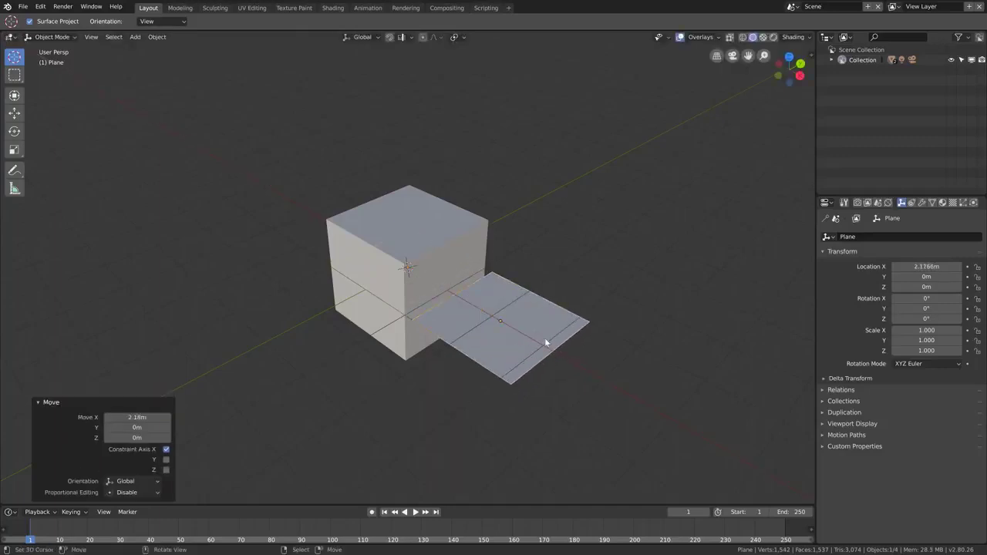
- Subdivide the plane four times into a 16×16 grid and return to Object Mode
{"action": "key", "text": "Tab"}
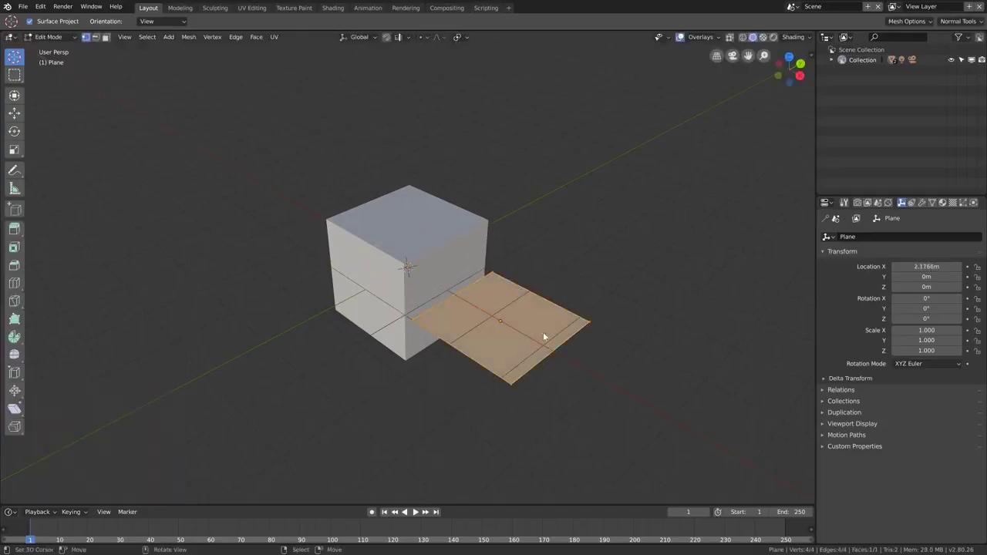
{"action": "right_click", "coordinate": [543, 332]}
{"action": "left_click", "coordinate": [543, 332]}
{"action": "right_click", "coordinate": [543, 332]}
{"action": "left_click", "coordinate": [543, 331]}
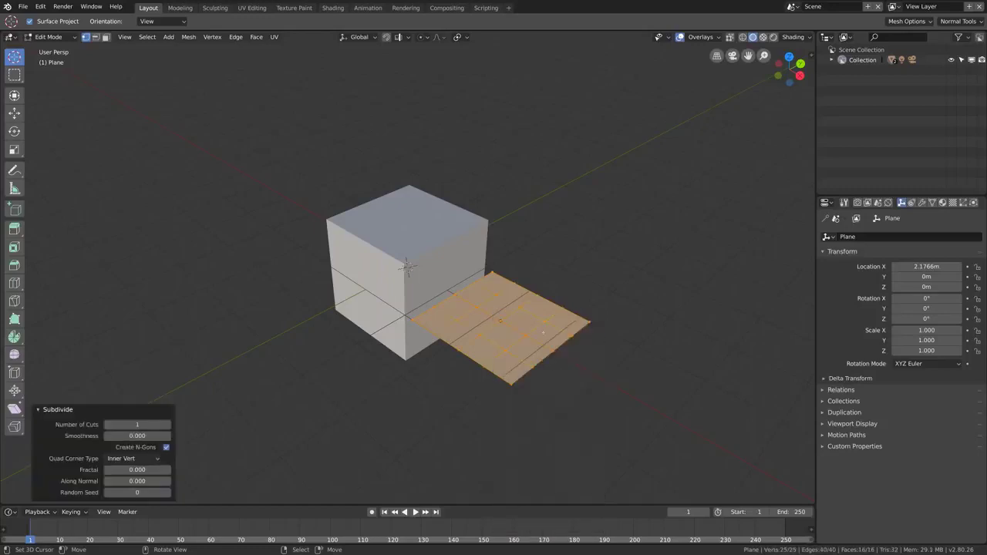
{"action": "right_click", "coordinate": [543, 331]}
{"action": "left_click", "coordinate": [543, 331]}
{"action": "right_click", "coordinate": [543, 332]}
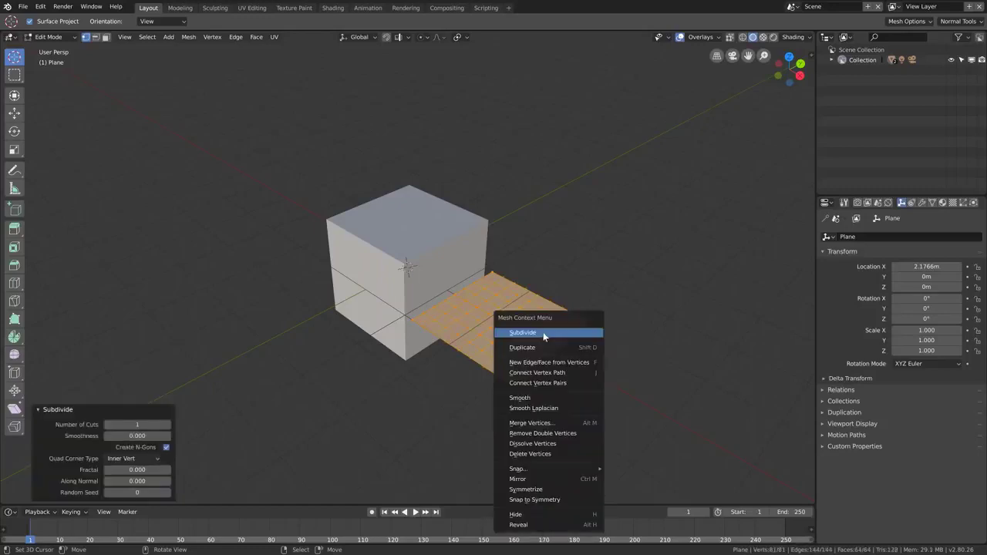
{"action": "left_click", "coordinate": [543, 331]}
{"action": "key", "text": "Tab"}
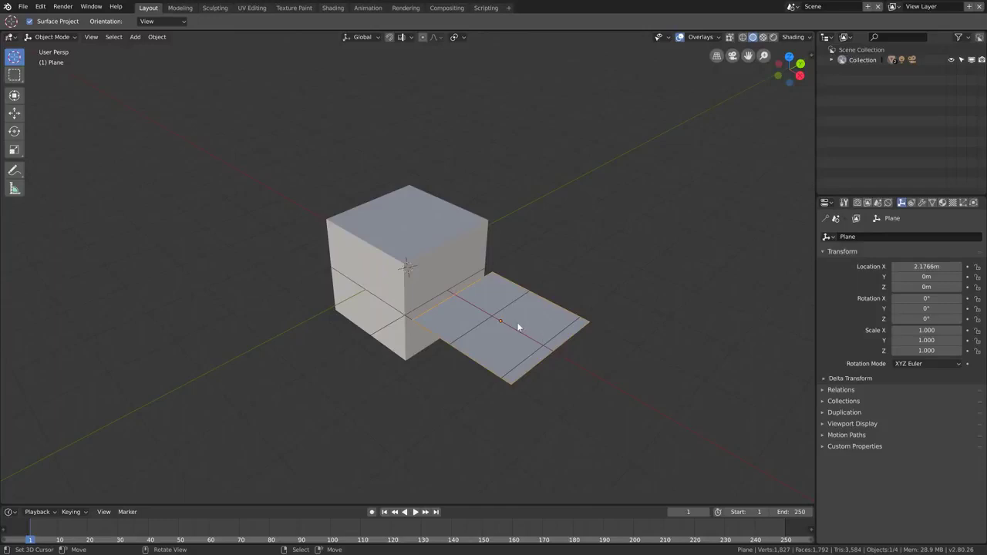
{"action": "left_click", "coordinate": [14, 113]}
- Raise the plane 0.975 m on Z and shift it −0.155 m on X against the cube's top edge
{"action": "mouse_move", "coordinate": [504, 287]}
{"action": "left_mouse_down"}
{"action": "mouse_move", "coordinate": [495, 262]}
{"action": "mouse_move", "coordinate": [490, 281]}
{"action": "left_mouse_up"}
{"action": "middle_click_drag", "start_coordinate": [491, 281], "coordinate": [511, 269]}
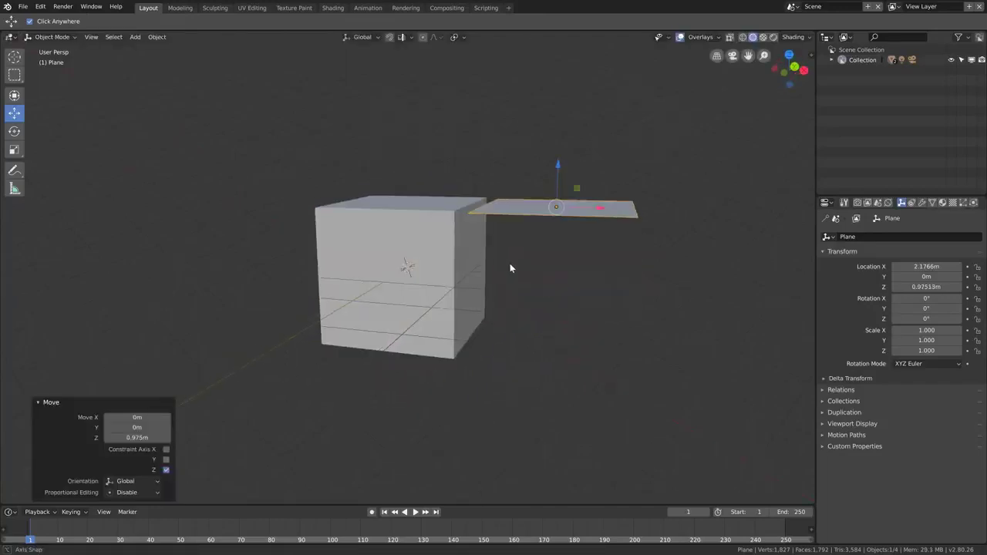
{"action": "left_click_drag", "start_coordinate": [601, 208], "coordinate": [590, 209]}
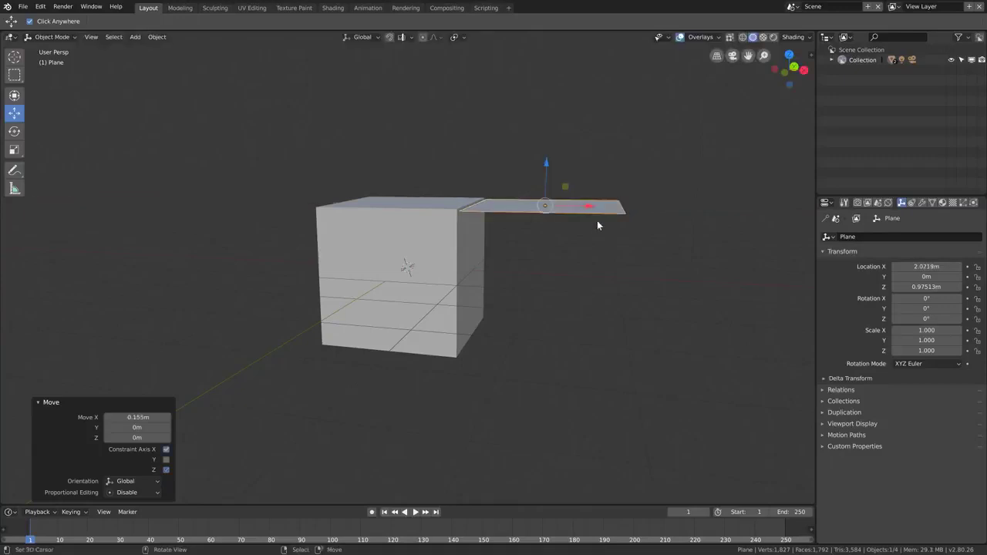
{"action": "middle_click_drag", "start_coordinate": [597, 221], "coordinate": [571, 253]}
{"action": "scroll", "coordinate": [569, 247], "scroll_direction": "down", "scroll_amount": 3}
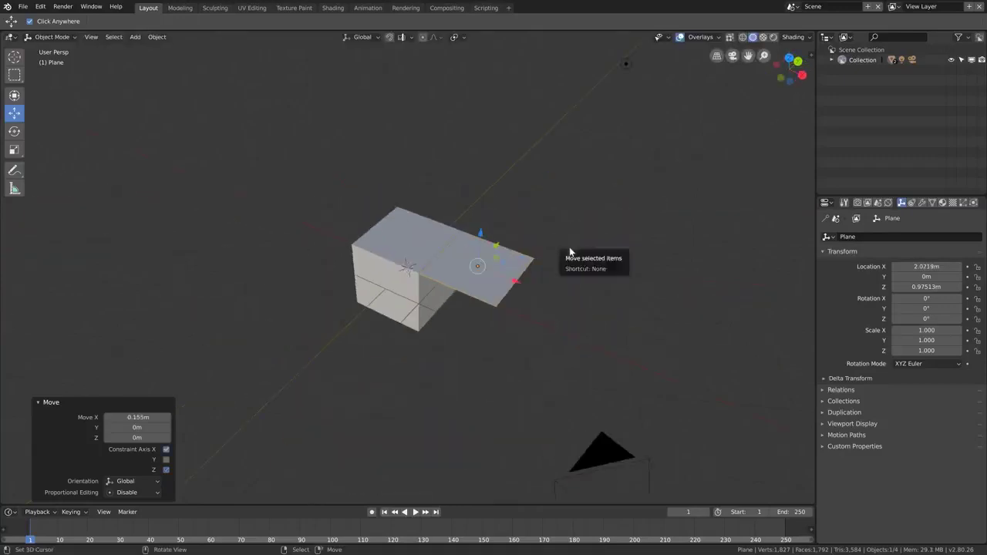
{"action": "scroll", "coordinate": [568, 244], "scroll_direction": "up", "scroll_amount": 6}
{"action": "middle_click_drag", "start_coordinate": [498, 247], "coordinate": [438, 255]}
- Assign the plane's vertices along the cube edge to a new vertex group named 'Group'
{"action": "key", "text": "Tab"}
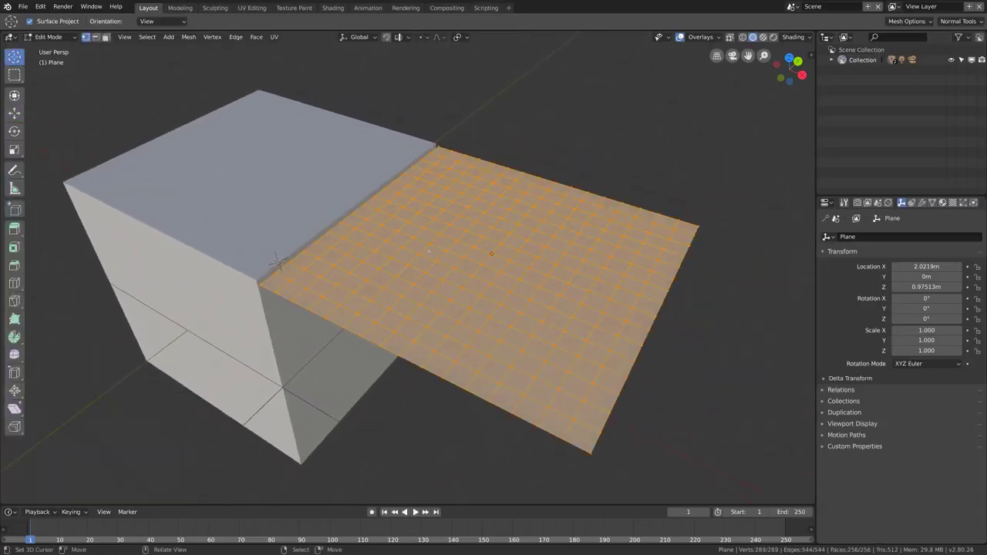
{"action": "left_click", "coordinate": [276, 260]}
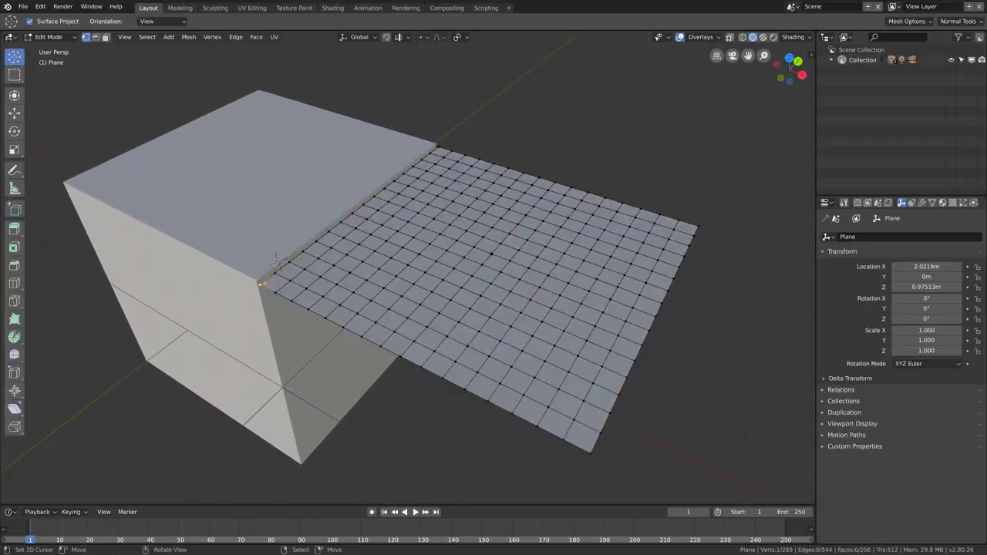
{"action": "left_click", "coordinate": [275, 270], "text": "shift"}
{"action": "left_click", "coordinate": [932, 202]}
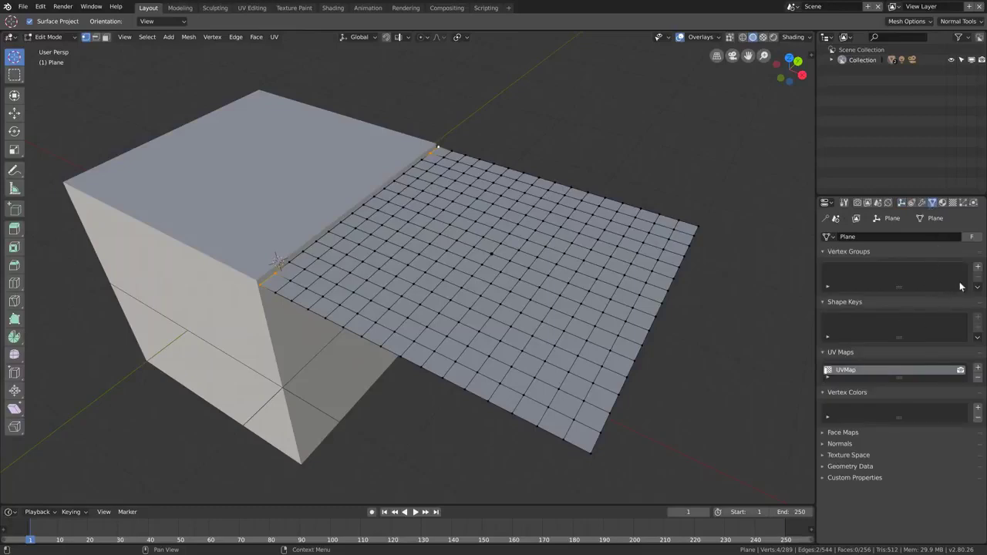
{"action": "left_click", "coordinate": [976, 266]}
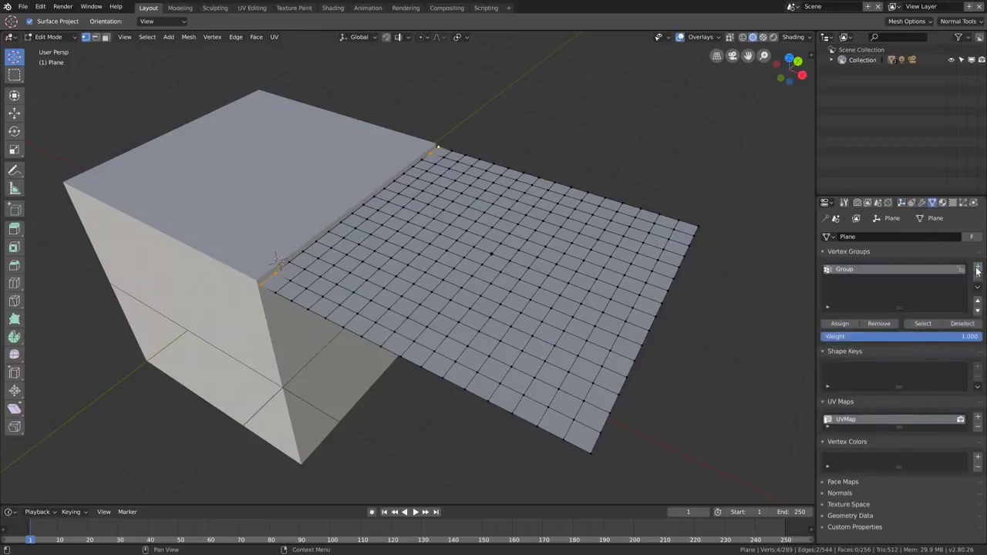
{"action": "left_click", "coordinate": [851, 324]}
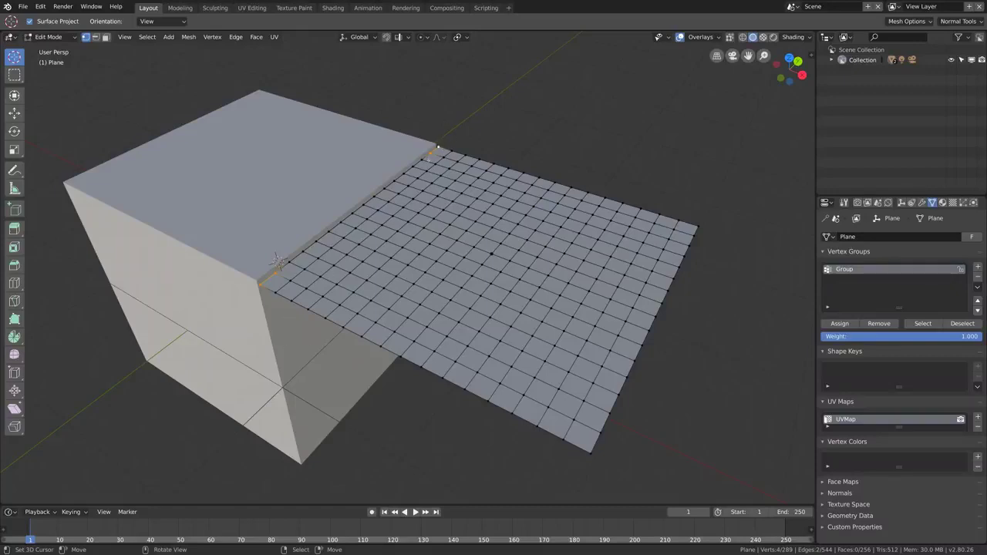
{"action": "key", "text": "Tab"}
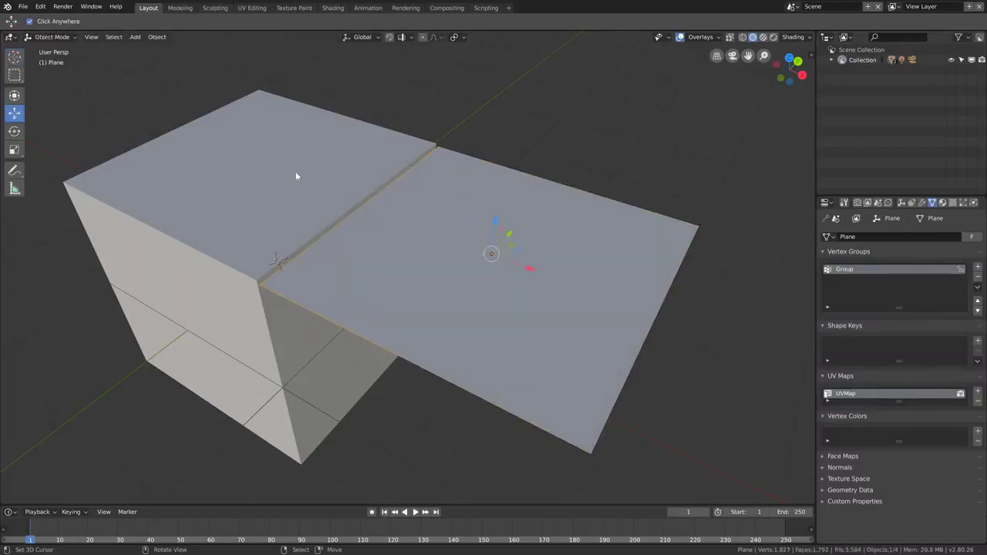
- Add a single-bone armature and raise its bone up out of the cube's top
{"action": "mouse_move", "coordinate": [310, 194]}
{"action": "middle_mouse_down"}
{"action": "mouse_move", "coordinate": [328, 189]}
{"action": "mouse_move", "coordinate": [315, 192]}
{"action": "middle_mouse_up"}
{"action": "key", "text": "shift+a"}
{"action": "mouse_move", "coordinate": [321, 189]}
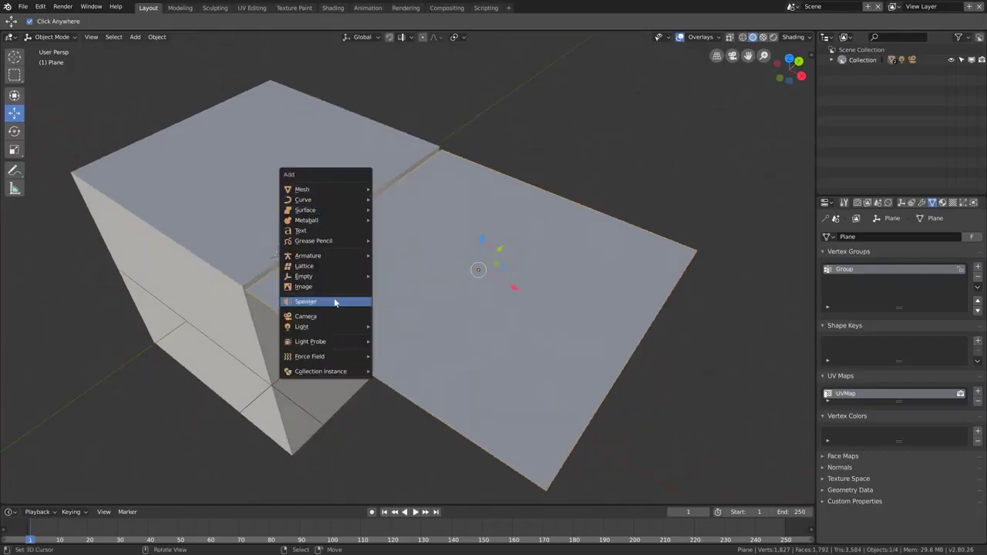
{"action": "left_click", "coordinate": [396, 255]}
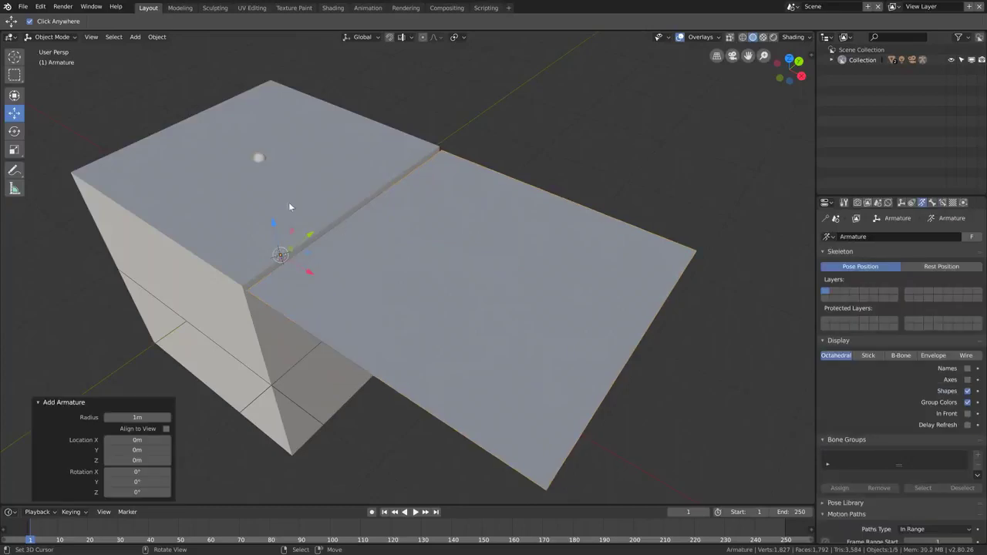
{"action": "middle_click_drag", "start_coordinate": [289, 207], "coordinate": [283, 237]}
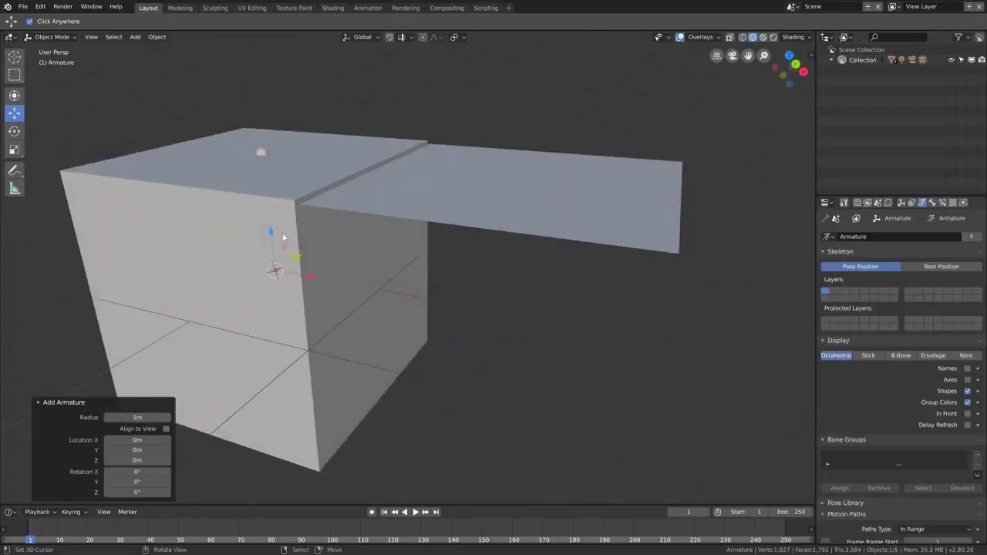
{"action": "left_click_drag", "start_coordinate": [269, 232], "coordinate": [259, 108]}
{"action": "scroll", "coordinate": [283, 124], "scroll_direction": "down", "scroll_amount": 2}
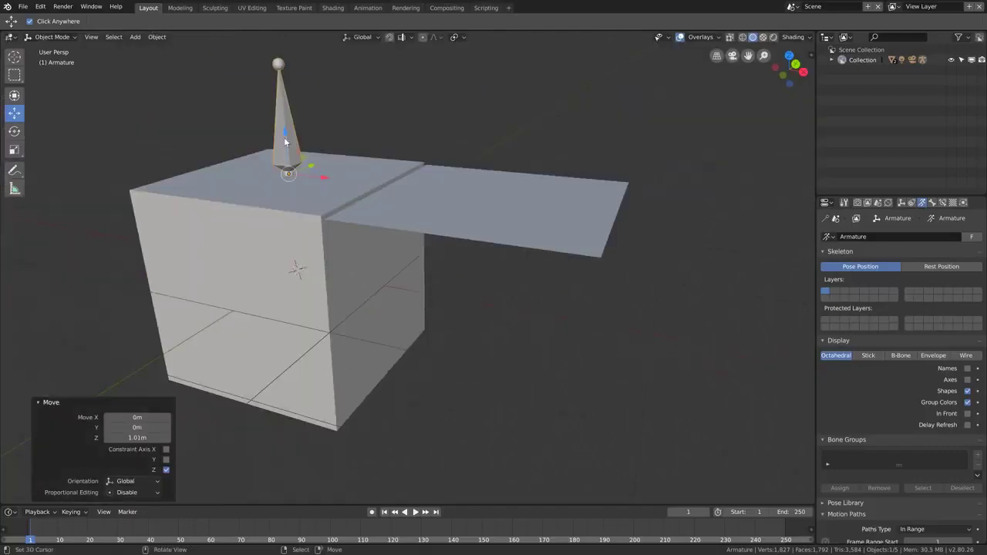
{"action": "middle_click_drag", "start_coordinate": [285, 147], "coordinate": [360, 213]}
- Move the bone along X, Y and Z onto the plane–cube seam, lowering it 0.0335 m
{"action": "key", "text": "g"}
{"action": "key", "text": "x"}
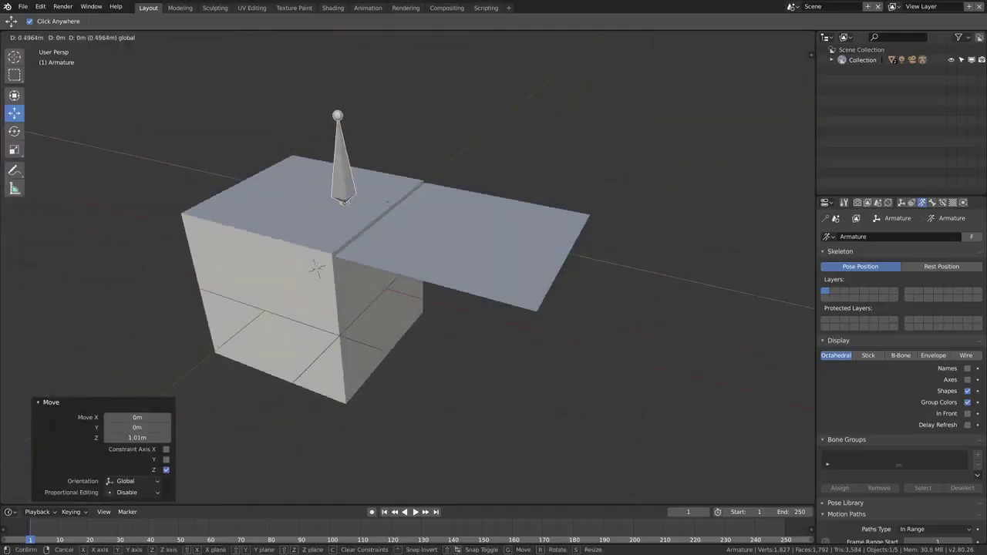
{"action": "left_click", "coordinate": [384, 211]}
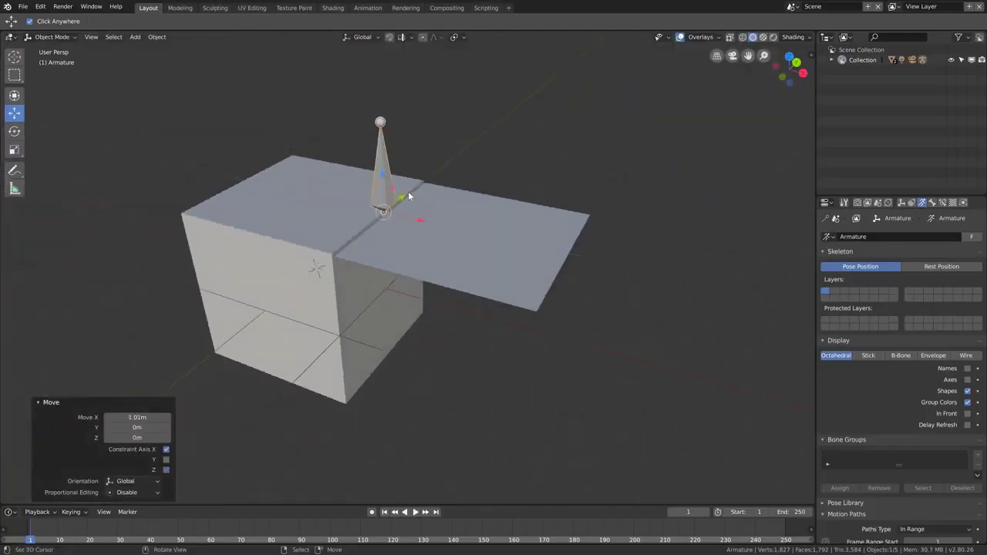
{"action": "key", "text": "g"}
{"action": "key", "text": "x"}
{"action": "key", "text": "y"}
{"action": "left_click", "coordinate": [431, 169]}
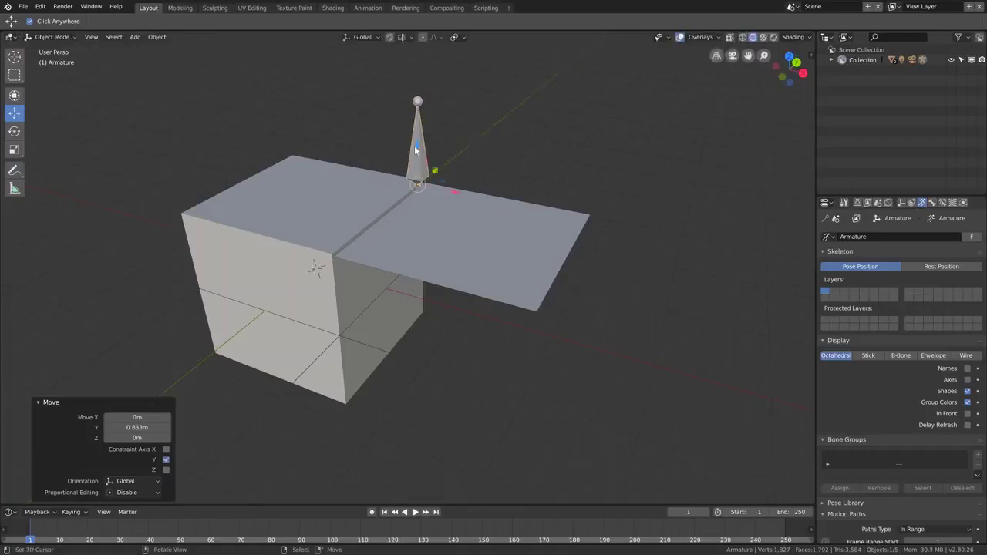
{"action": "key", "text": "g"}
{"action": "key", "text": "z"}
{"action": "left_click", "coordinate": [477, 197]}
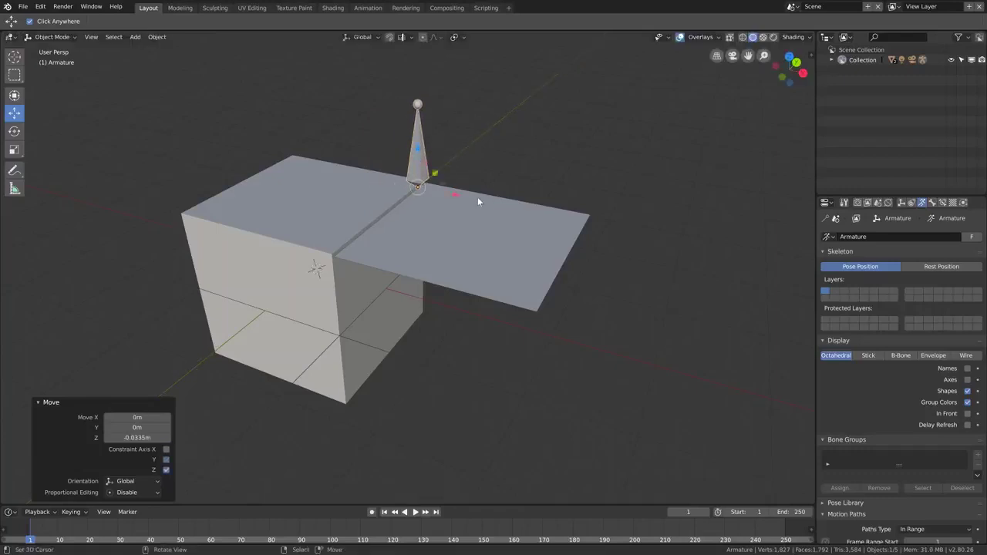
{"action": "mouse_move", "coordinate": [477, 196]}
{"action": "middle_mouse_down"}
{"action": "mouse_move", "coordinate": [451, 203]}
{"action": "mouse_move", "coordinate": [482, 201]}
{"action": "middle_mouse_up"}
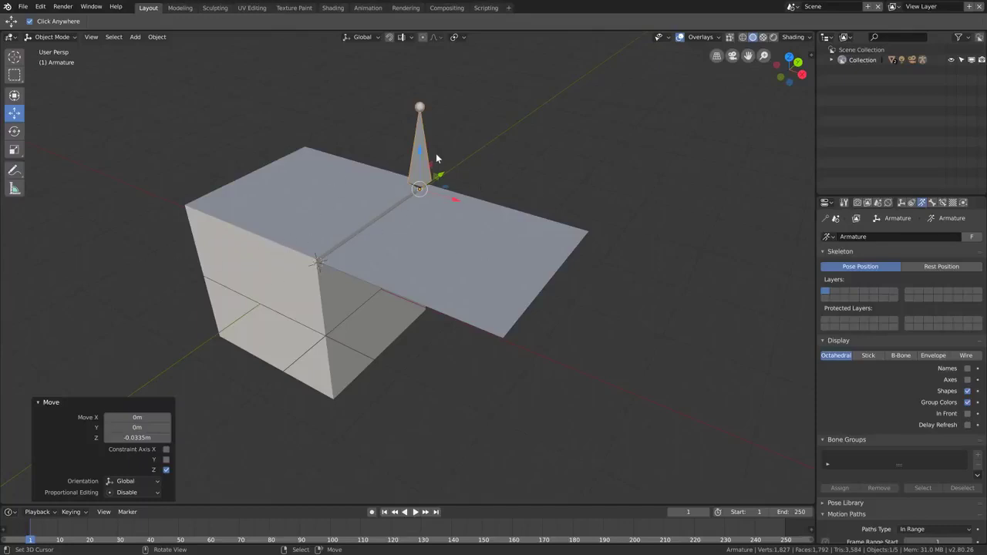
- Duplicate the bone as Bone.001 and slide it 1.76 m along −Y to the cube corner
{"action": "key", "text": "Tab"}
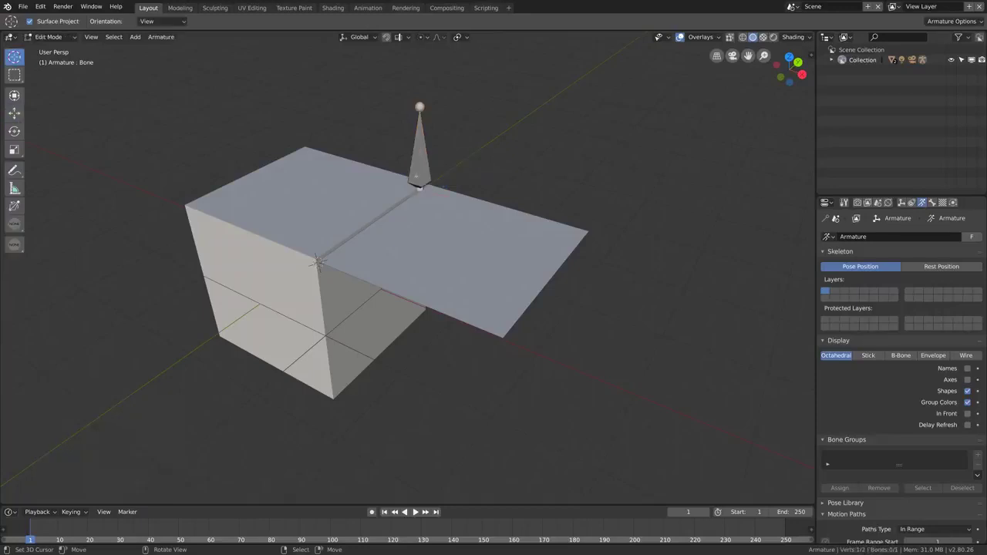
{"action": "left_click", "coordinate": [417, 177]}
{"action": "key", "text": "shift+d"}
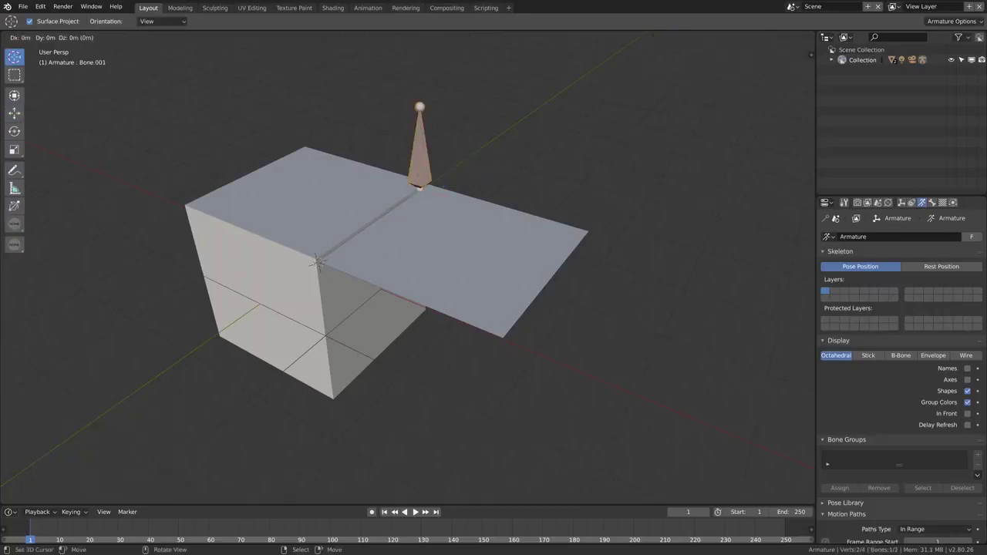
{"action": "key", "text": "Escape"}
{"action": "key", "text": "g"}
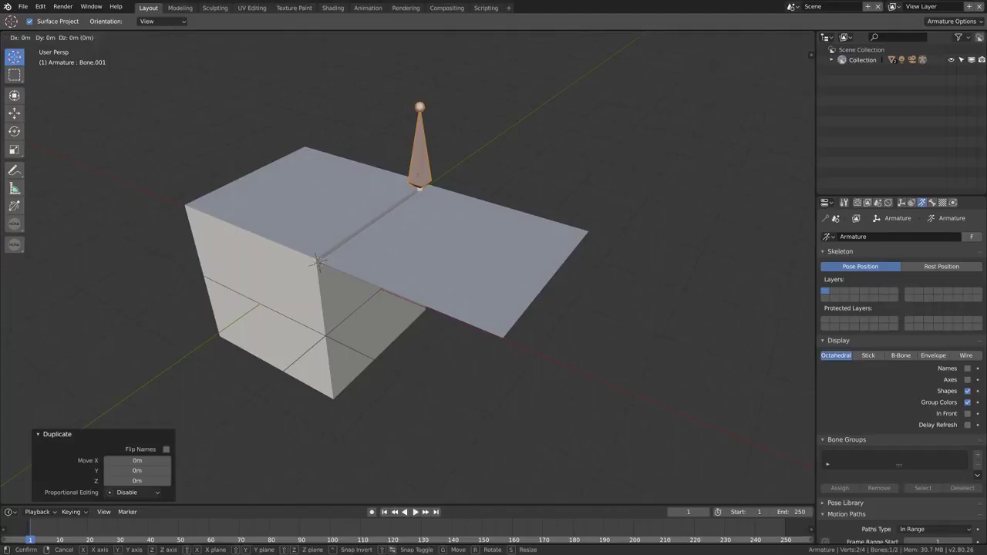
{"action": "key", "text": "y"}
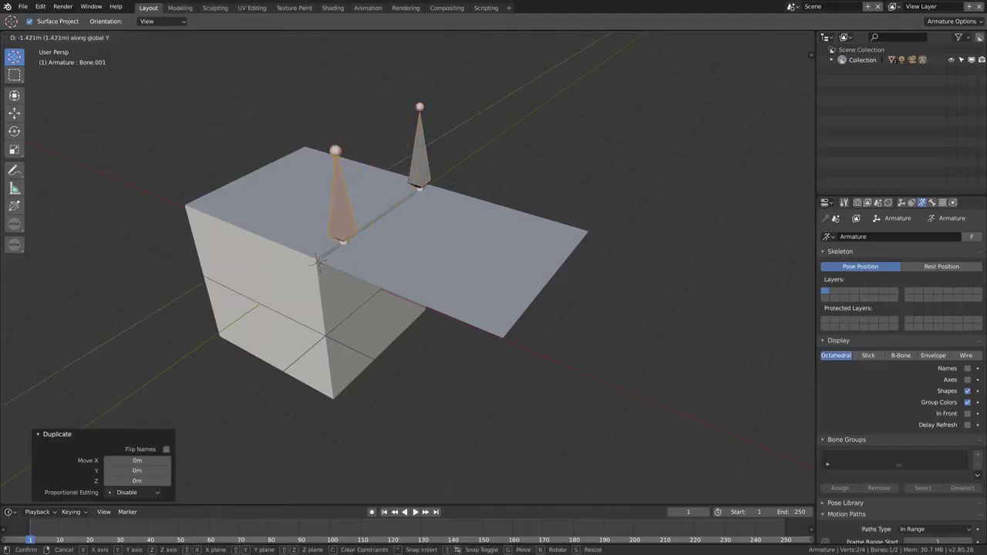
{"action": "left_click", "coordinate": [402, 216]}
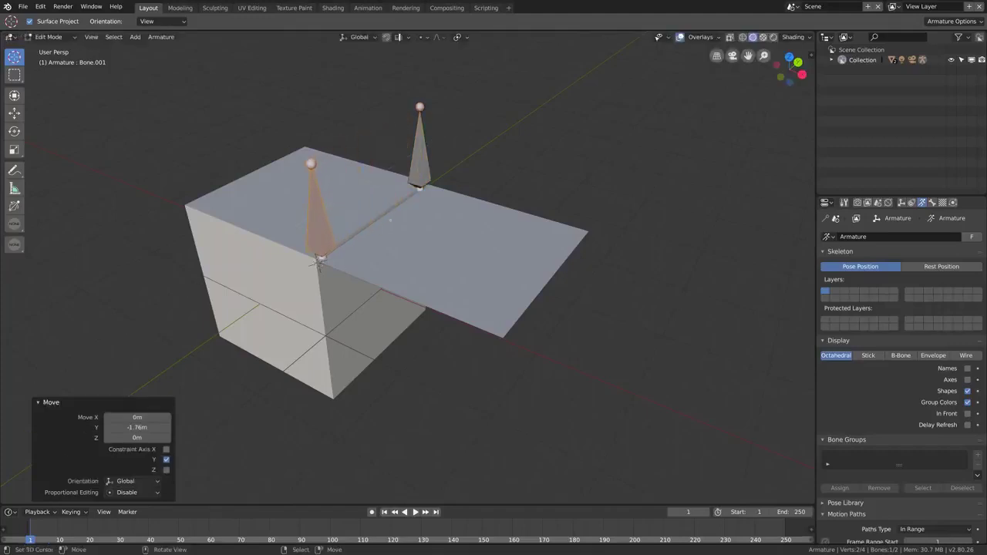
{"action": "key", "text": "Tab"}
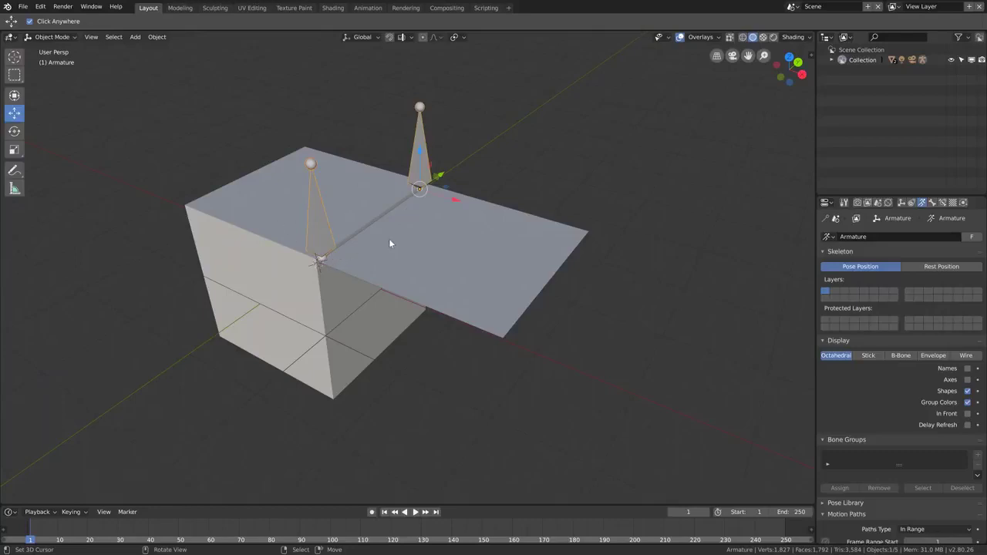
- Parent the cube to the armature with automatic weights
{"action": "middle_click_drag", "start_coordinate": [387, 232], "coordinate": [264, 289]}
{"action": "left_click", "coordinate": [265, 276]}
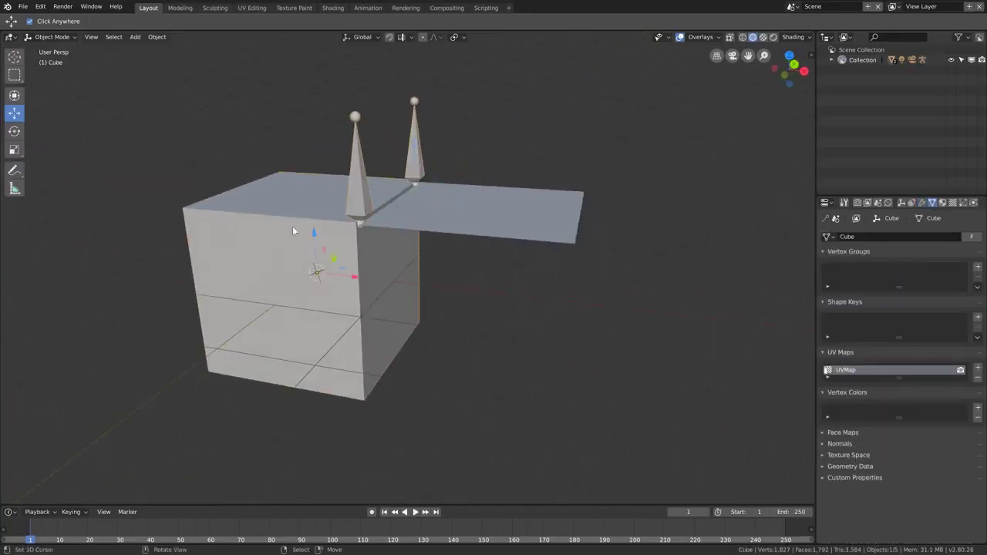
{"action": "left_click", "coordinate": [359, 162], "text": "shift"}
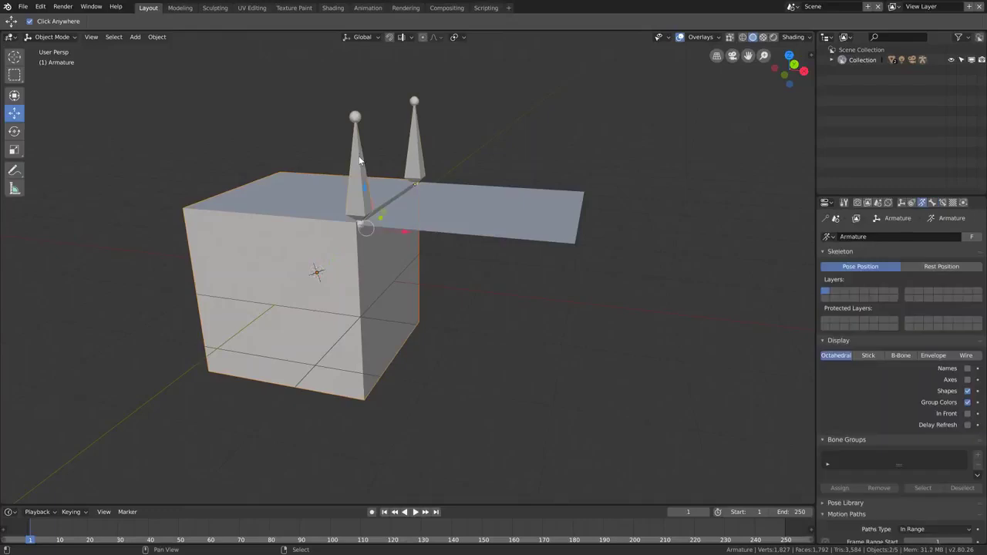
{"action": "key", "text": "ctrl+p"}
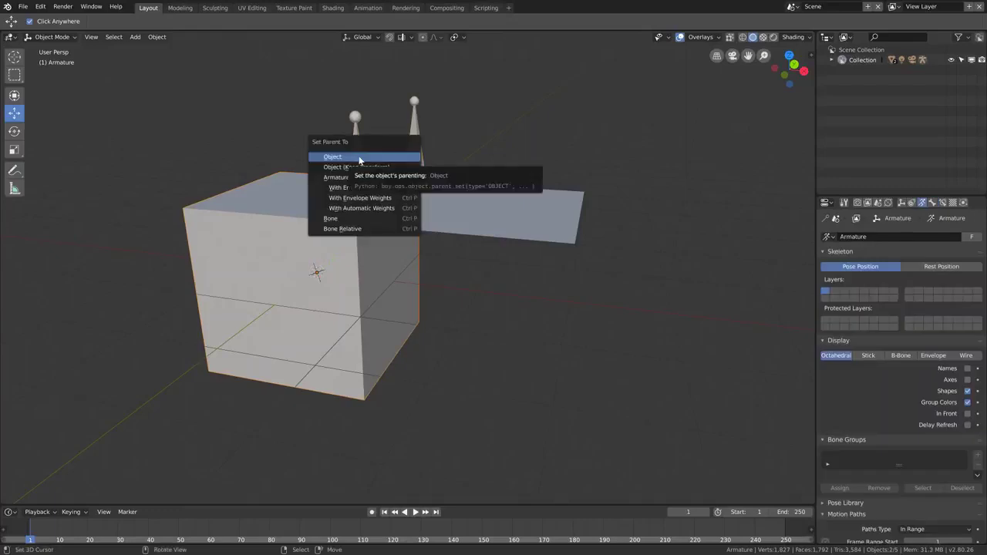
{"action": "left_click", "coordinate": [374, 208]}
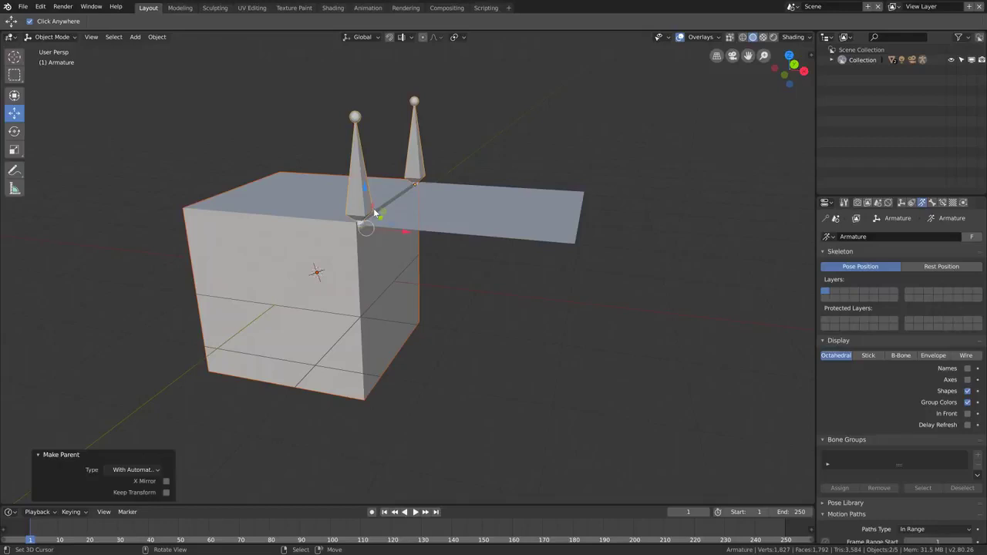
- Parent the plane to the armature with automatic weights, adding Bone and Bone.001 vertex groups
{"action": "left_click", "coordinate": [443, 206]}
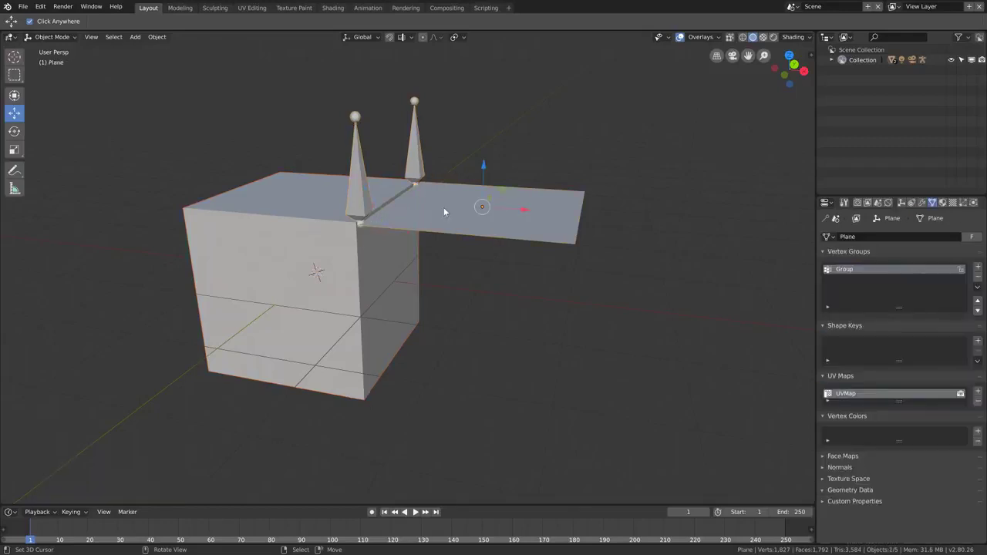
{"action": "left_click", "coordinate": [358, 163], "text": "shift"}
{"action": "key", "text": "ctrl+p"}
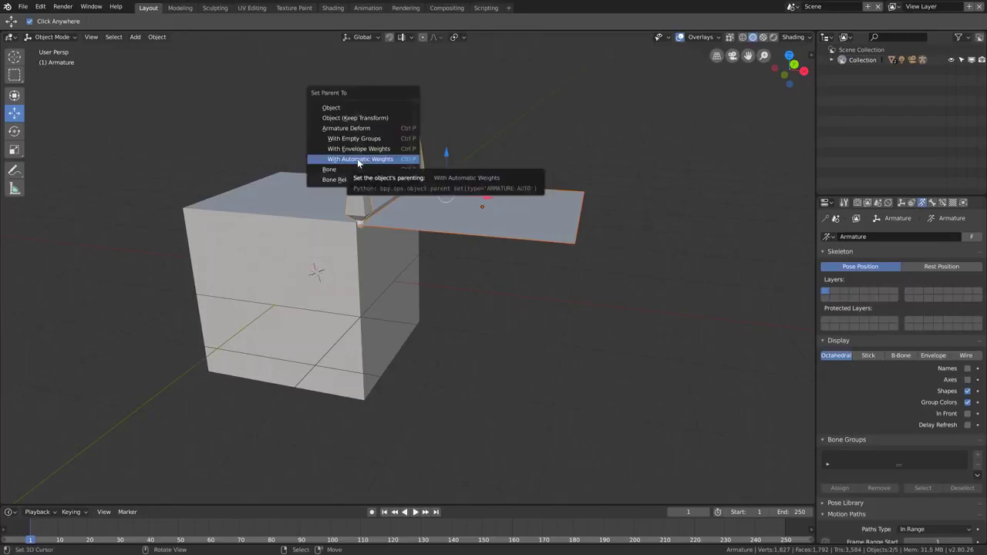
{"action": "left_click", "coordinate": [358, 158]}
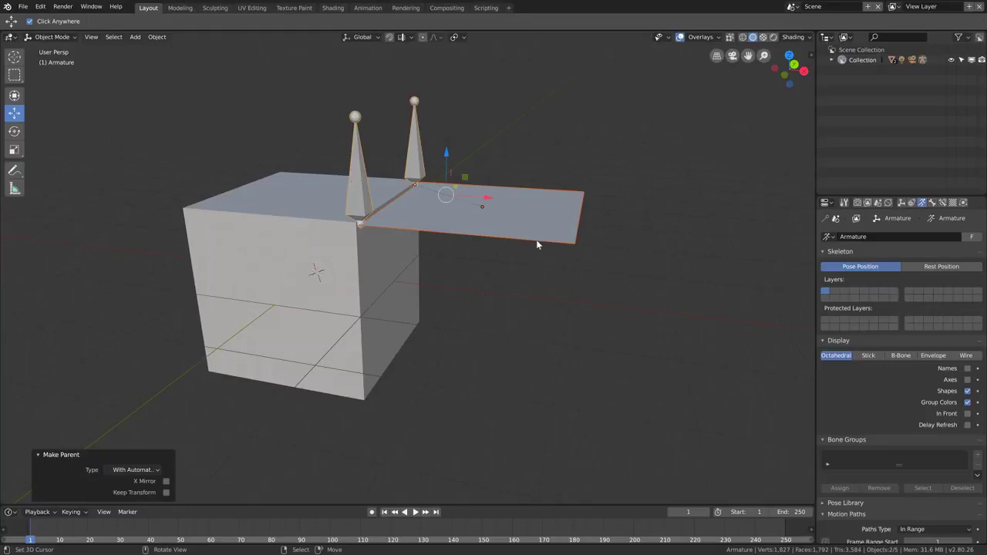
{"action": "left_click", "coordinate": [484, 218]}
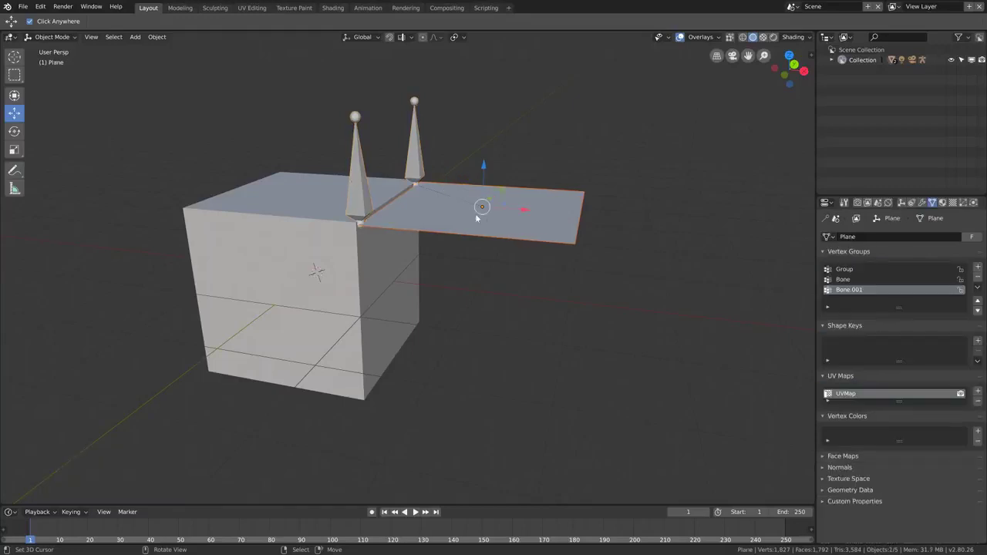
{"action": "middle_click_drag", "start_coordinate": [370, 185], "coordinate": [497, 217]}
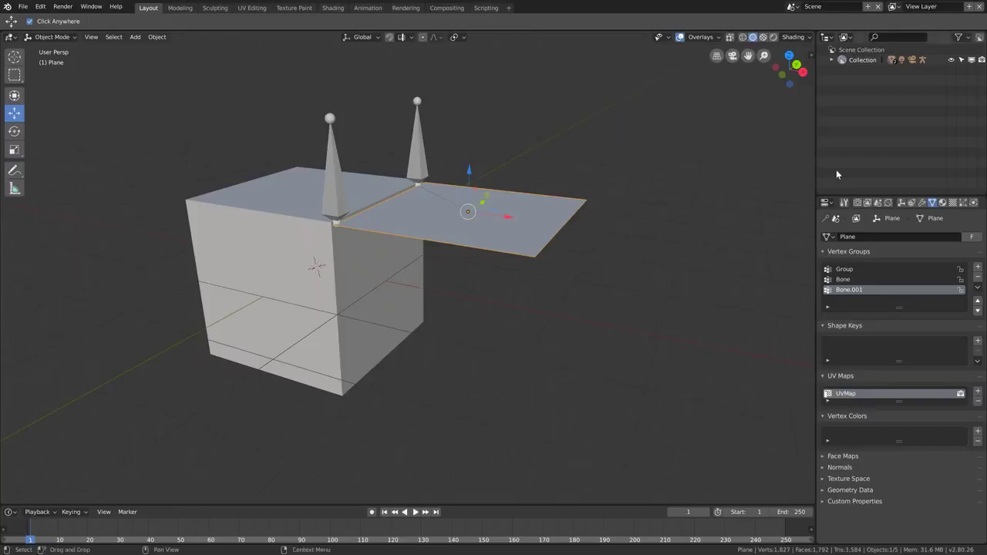
- Add Cloth physics to the plane with Quality Steps set to 10
{"action": "left_click", "coordinate": [974, 204]}
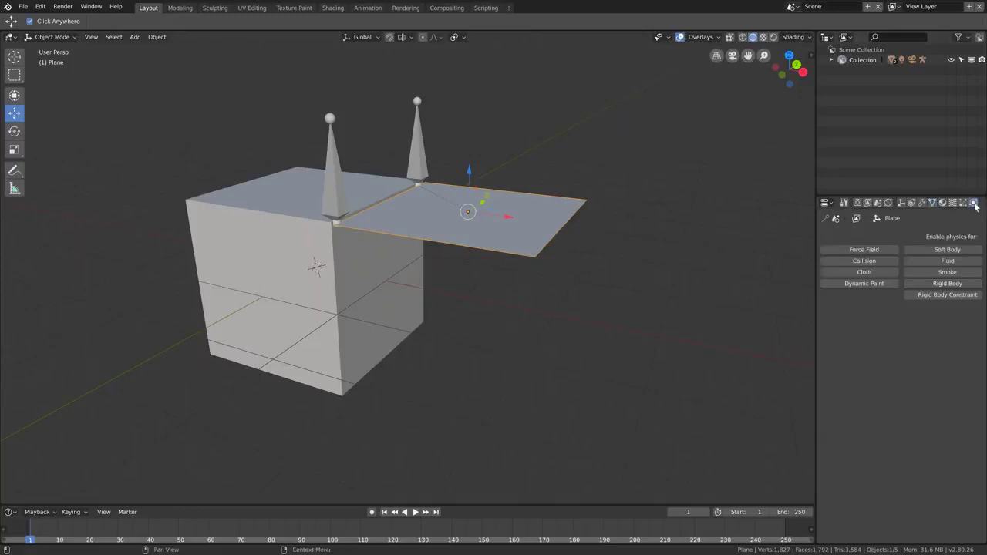
{"action": "left_click", "coordinate": [885, 272]}
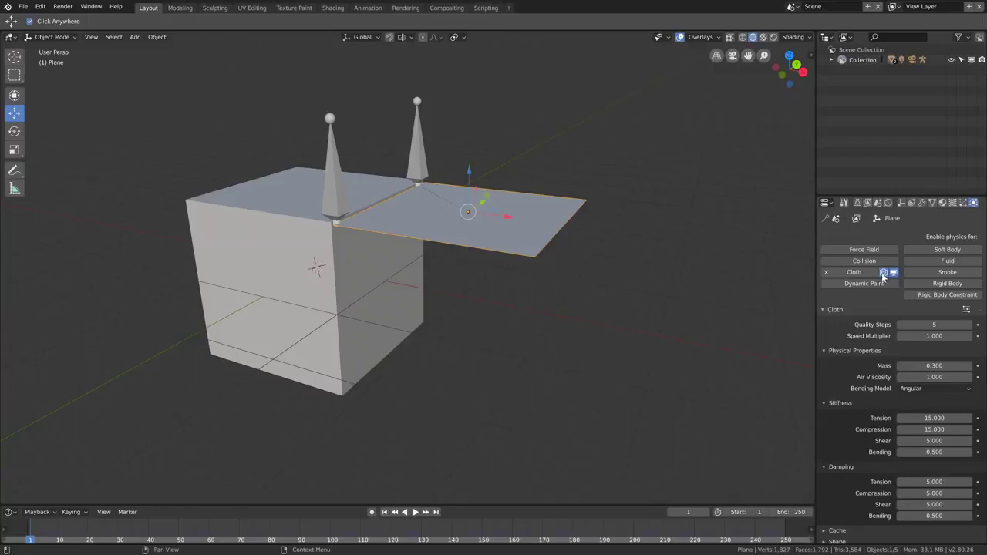
{"action": "scroll", "coordinate": [887, 285], "scroll_direction": "down", "scroll_amount": 2}
{"action": "left_click", "coordinate": [949, 287]}
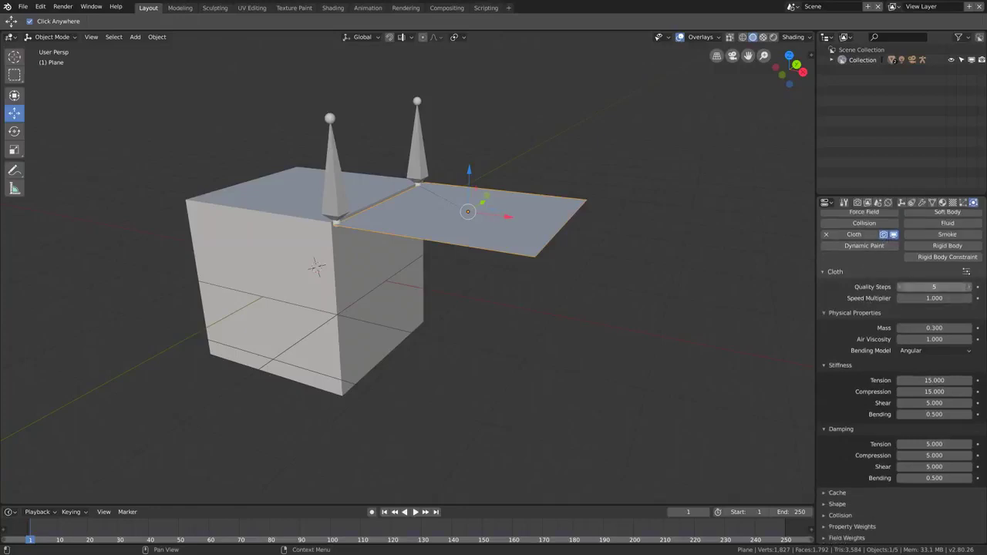
{"action": "key", "text": "BackSpace"}
{"action": "type", "text": "10"}
{"action": "key", "text": "Return"}
- Raise the cloth collision Quality from 2 to 5 and enable Self Collision
{"action": "scroll", "coordinate": [539, 309], "scroll_direction": "down", "scroll_amount": 4}
{"action": "scroll", "coordinate": [837, 527], "scroll_direction": "up", "scroll_amount": 2}
{"action": "scroll", "coordinate": [836, 527], "scroll_direction": "down", "scroll_amount": 2}
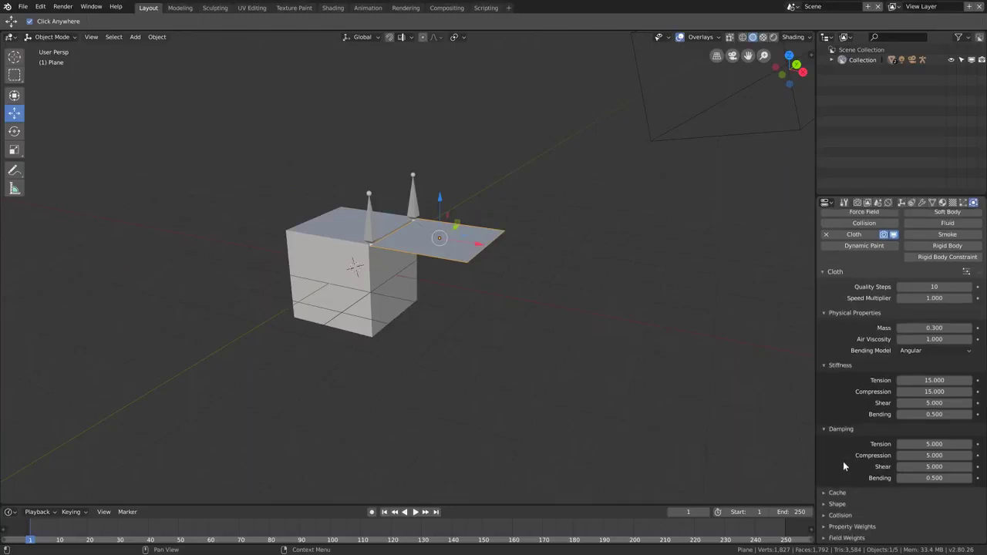
{"action": "left_click", "coordinate": [824, 515]}
{"action": "scroll", "coordinate": [892, 416], "scroll_direction": "down", "scroll_amount": 7}
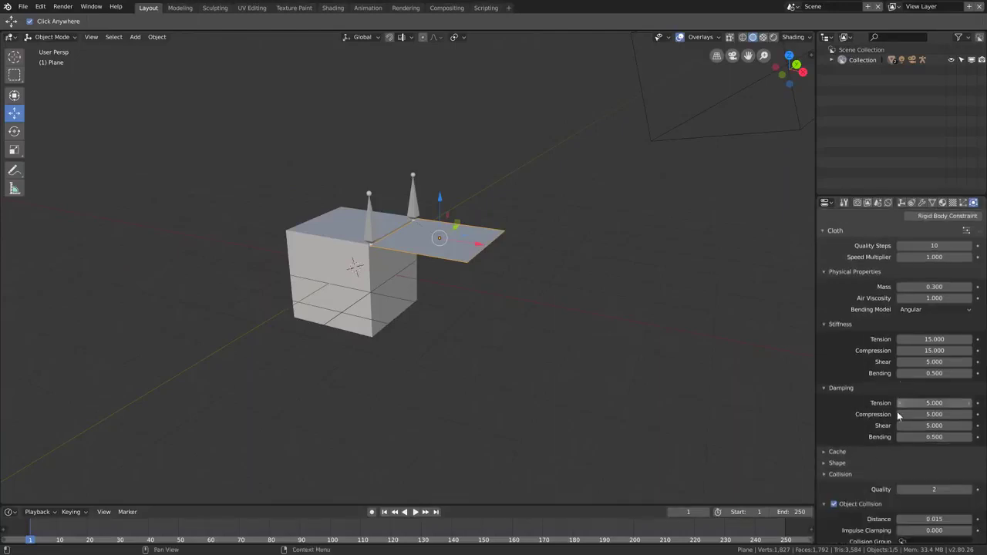
{"action": "left_click_drag", "start_coordinate": [902, 449], "coordinate": [909, 443]}
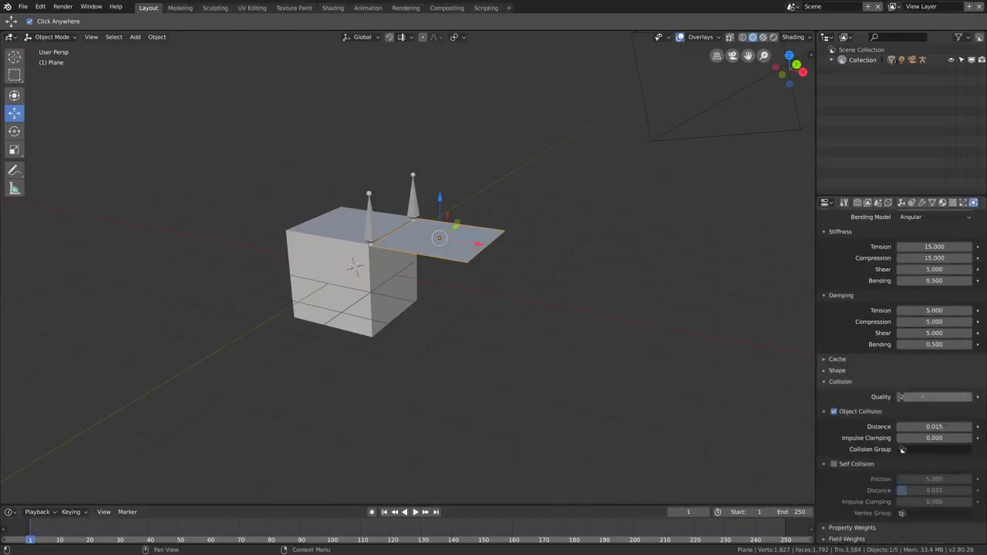
{"action": "left_click", "coordinate": [835, 464]}
{"action": "scroll", "coordinate": [851, 417], "scroll_direction": "up", "scroll_amount": 4}
{"action": "scroll", "coordinate": [849, 411], "scroll_direction": "up", "scroll_amount": 6}
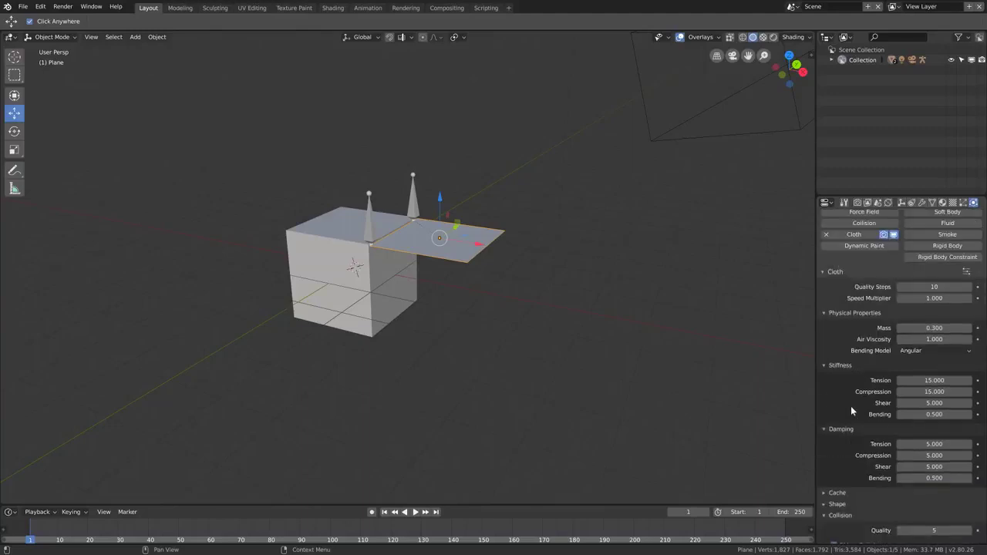
- Enable Collision physics on the cube
{"action": "left_click", "coordinate": [329, 257]}
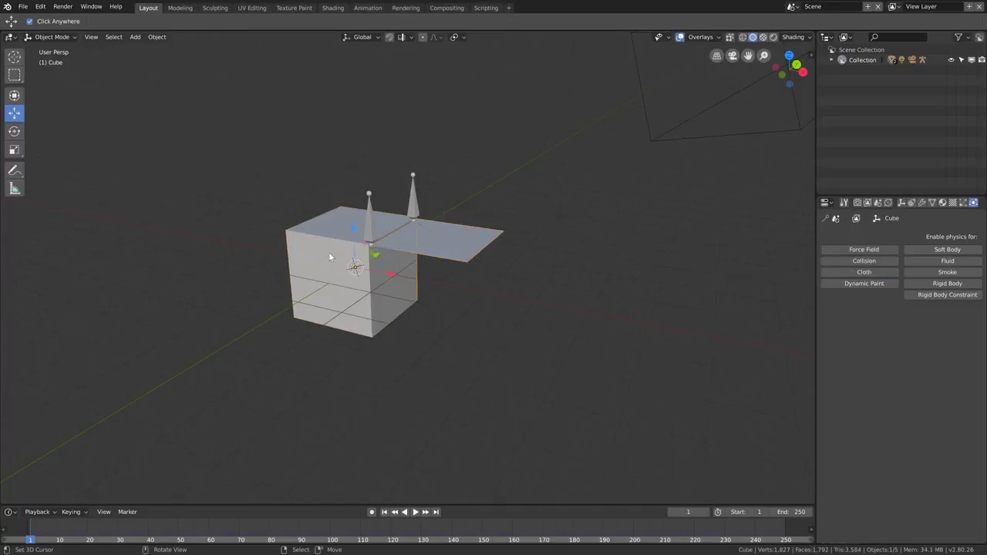
{"action": "key", "text": "KP_Decimal"}
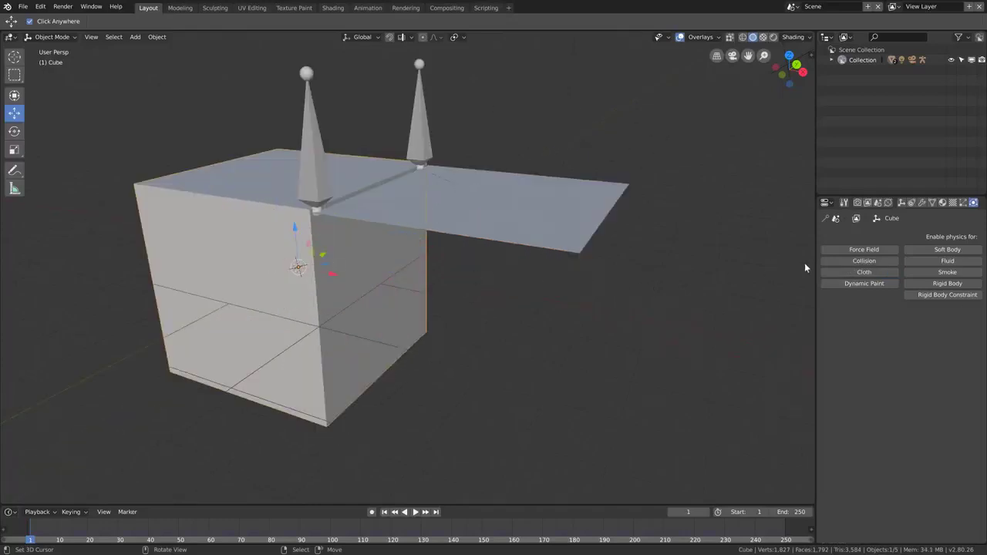
{"action": "left_click", "coordinate": [831, 259]}
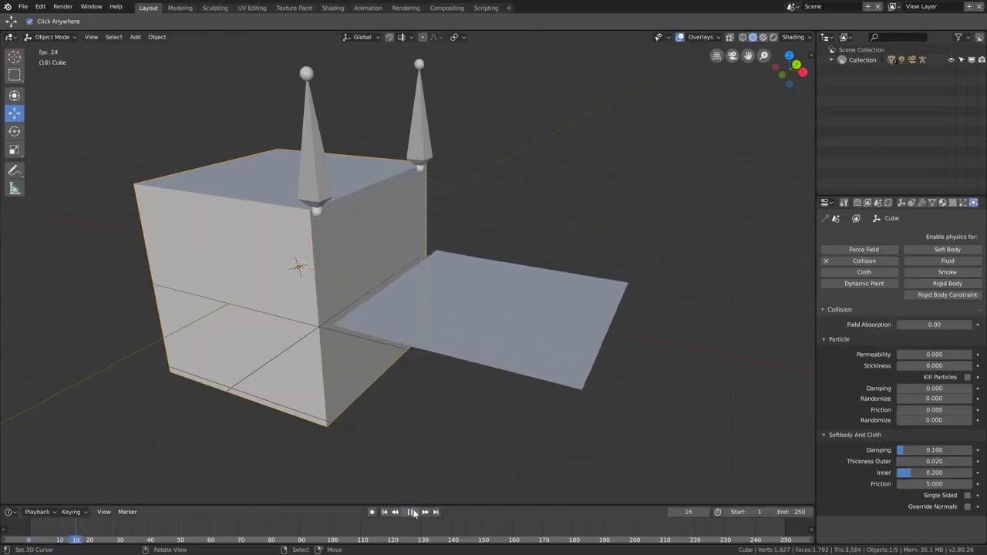
- Play and rewind the animation to test the cloth fall, then select the plane
{"action": "left_click", "coordinate": [412, 512]}
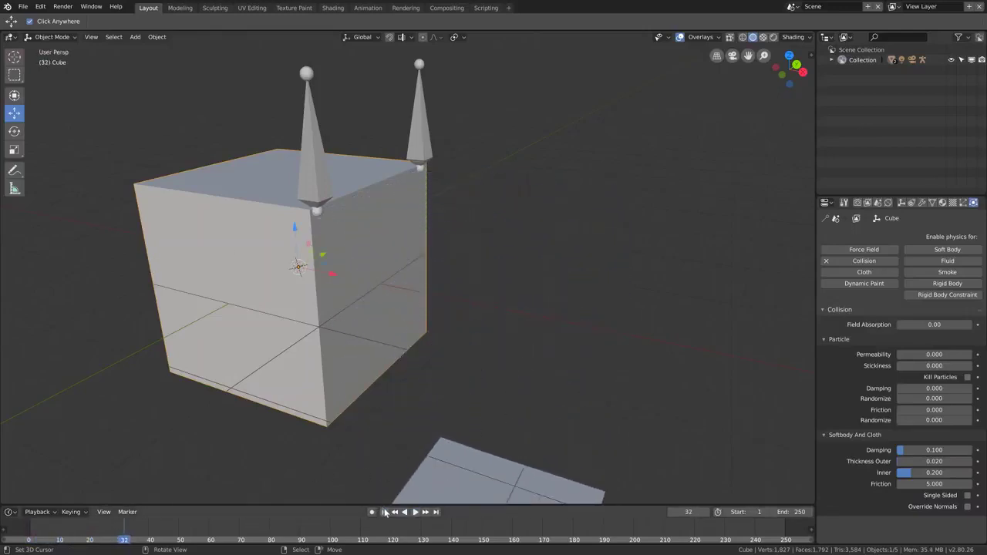
{"action": "left_click", "coordinate": [384, 512]}
{"action": "left_click", "coordinate": [452, 195]}
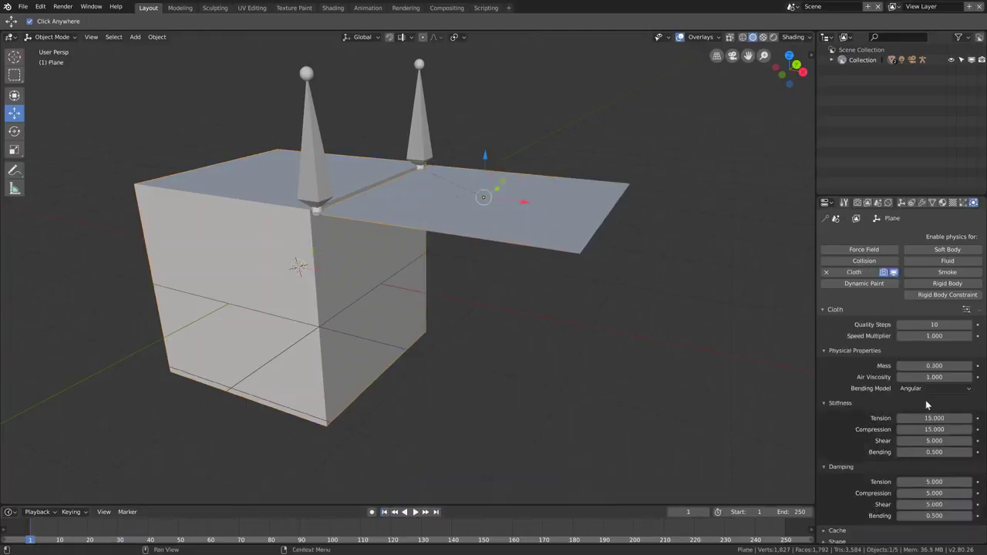
- Expand the cloth Shape settings, then select the plane's Group vertex group under Object Data
{"action": "scroll", "coordinate": [912, 396], "scroll_direction": "down", "scroll_amount": 5}
{"action": "scroll", "coordinate": [913, 395], "scroll_direction": "down", "scroll_amount": 2}
{"action": "left_click", "coordinate": [837, 370]}
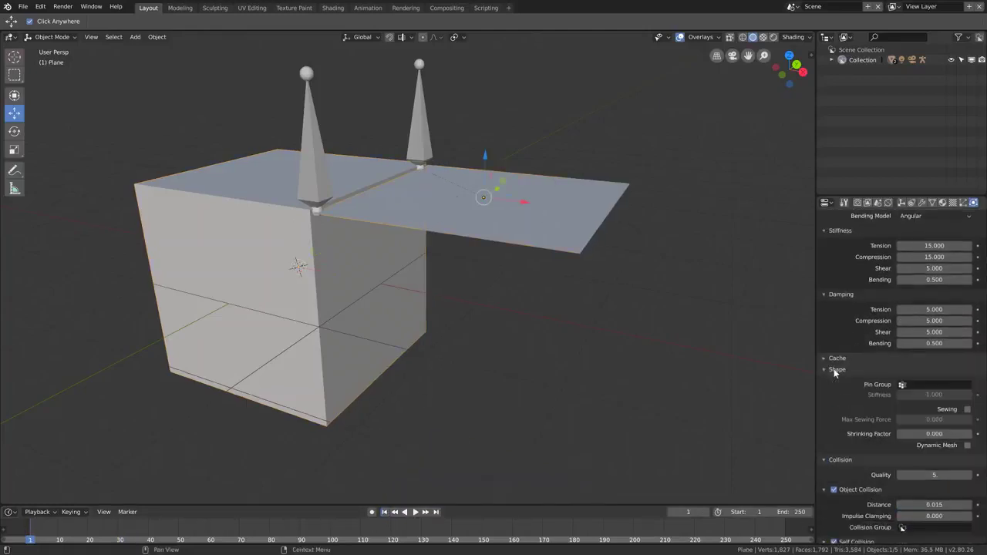
{"action": "left_click", "coordinate": [903, 385]}
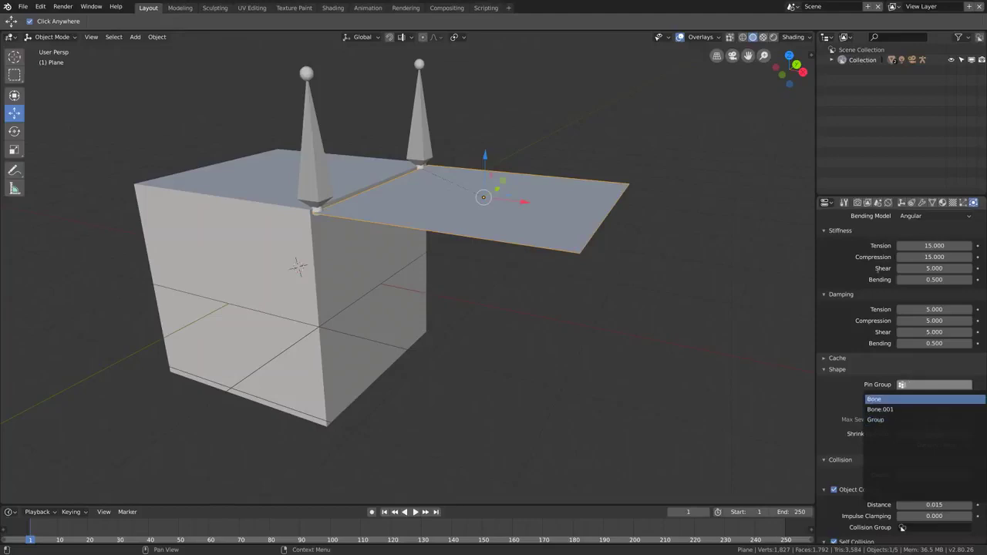
{"action": "left_click", "coordinate": [932, 202]}
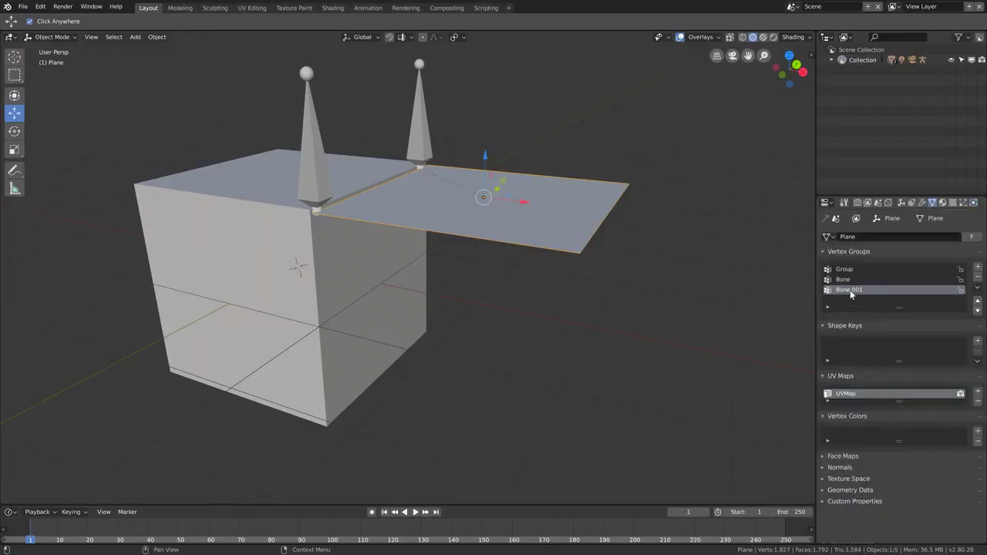
{"action": "left_click", "coordinate": [845, 270]}
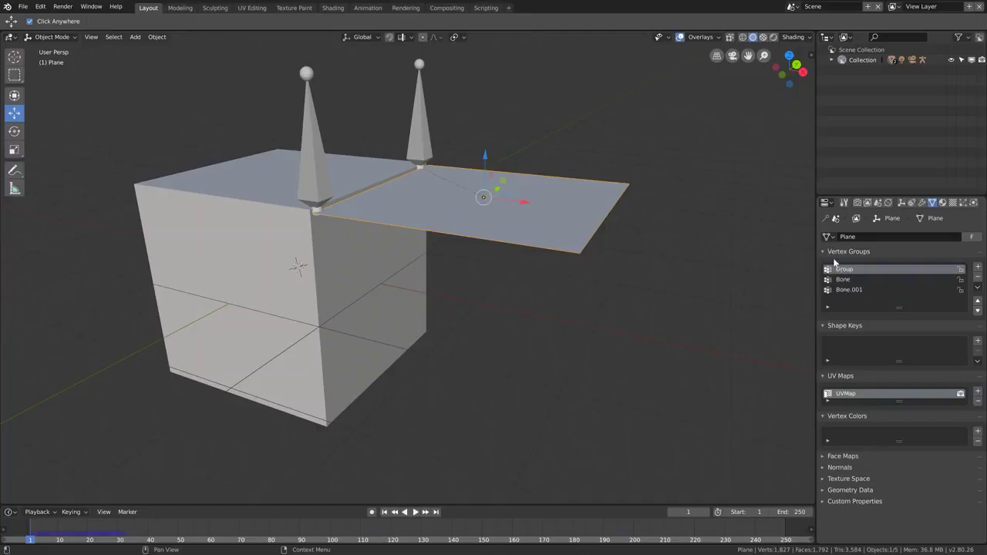
- In Edit Mode, select the Group vertices to confirm the four plane vertices by the bones
{"action": "key", "text": "Tab"}
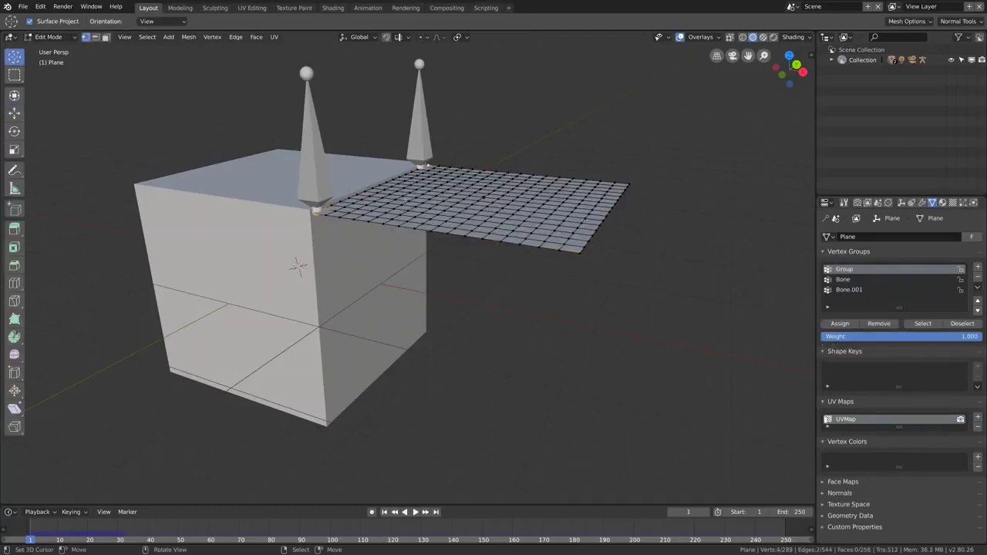
{"action": "middle_click_drag", "start_coordinate": [463, 309], "coordinate": [478, 355]}
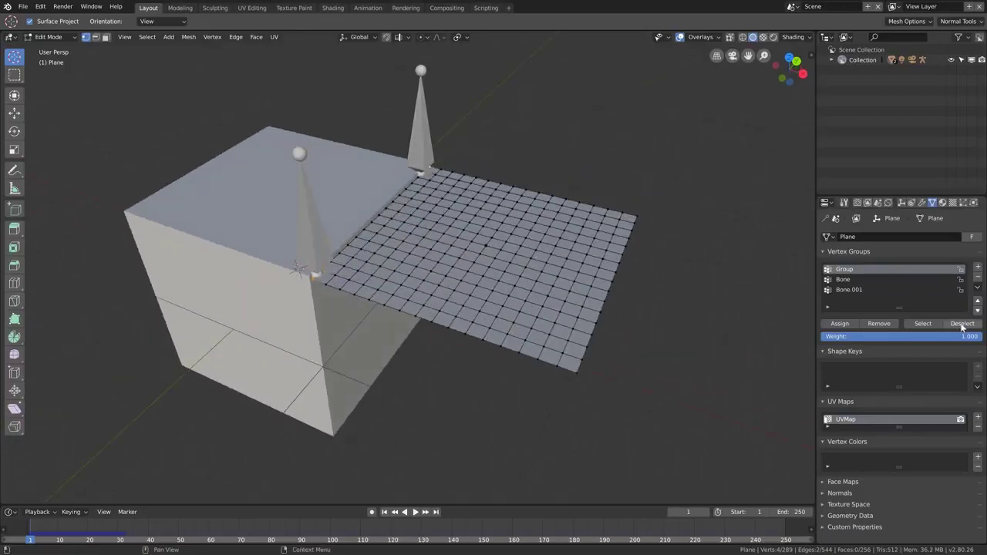
{"action": "middle_click_drag", "start_coordinate": [432, 293], "coordinate": [306, 261]}
{"action": "scroll", "coordinate": [306, 261], "scroll_direction": "up", "scroll_amount": 5}
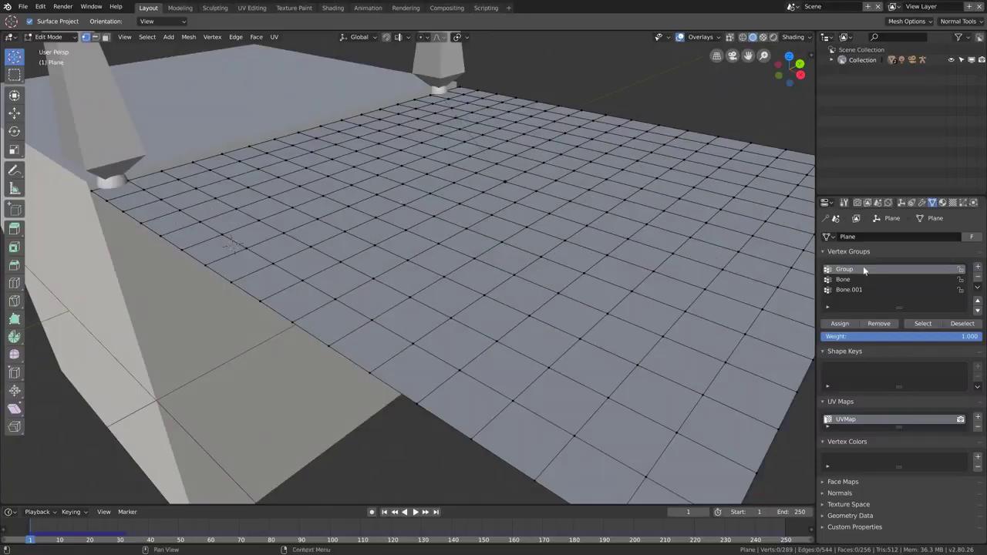
{"action": "left_click", "coordinate": [916, 323]}
- Rename the vertex group to 'pinGroup' and return to the cloth settings in Object Mode
{"action": "double_click", "coordinate": [844, 269]}
{"action": "left_click", "coordinate": [973, 202]}
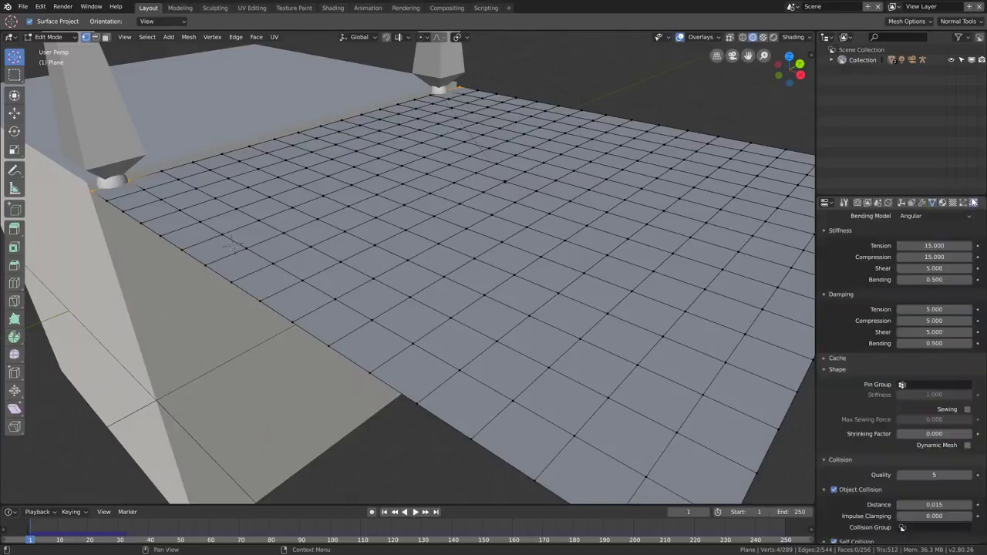
{"action": "key", "text": "Tab"}
- Set the cloth Shape Pin Group to pinGroup
{"action": "scroll", "coordinate": [471, 205], "scroll_direction": "down", "scroll_amount": 4}
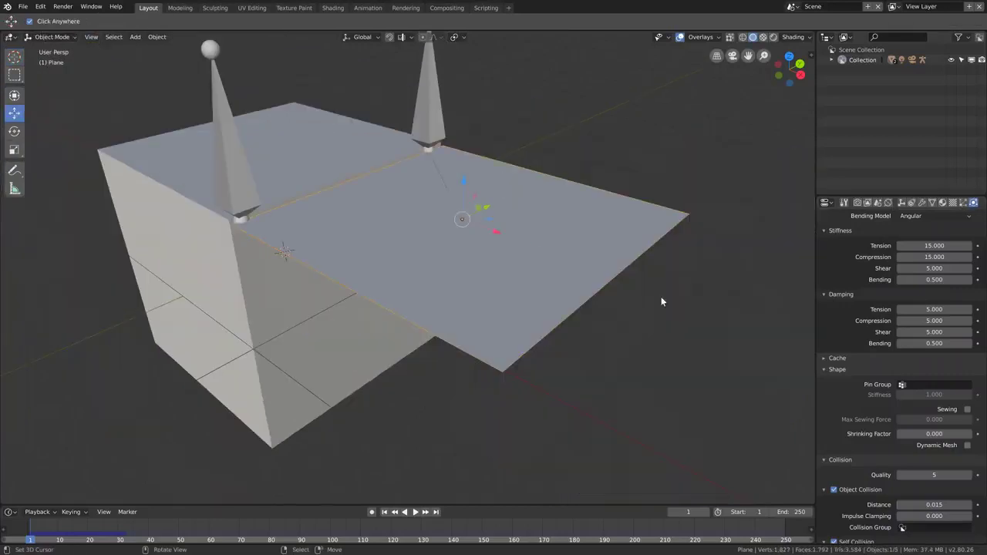
{"action": "scroll", "coordinate": [936, 432], "scroll_direction": "down", "scroll_amount": 3}
{"action": "left_click", "coordinate": [923, 459]}
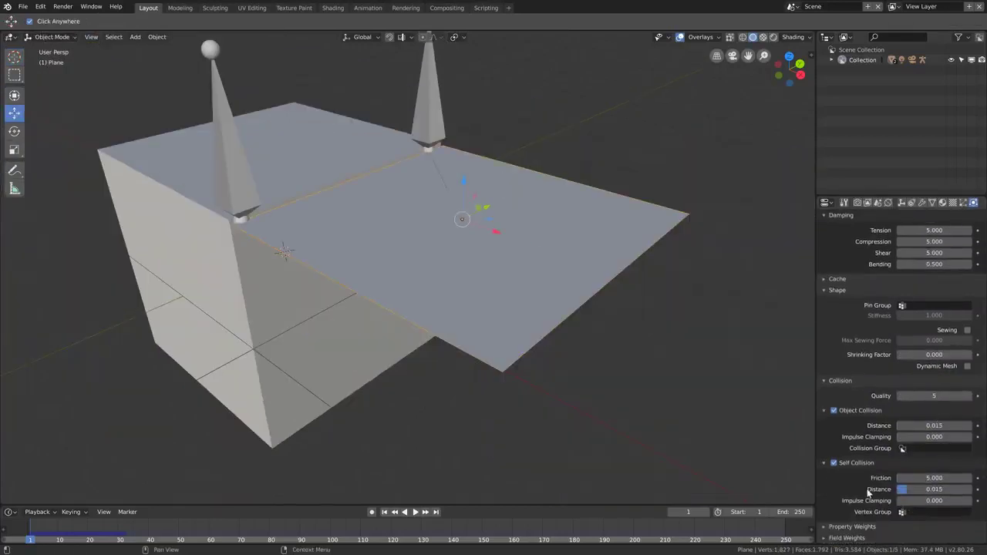
{"action": "left_click", "coordinate": [929, 306]}
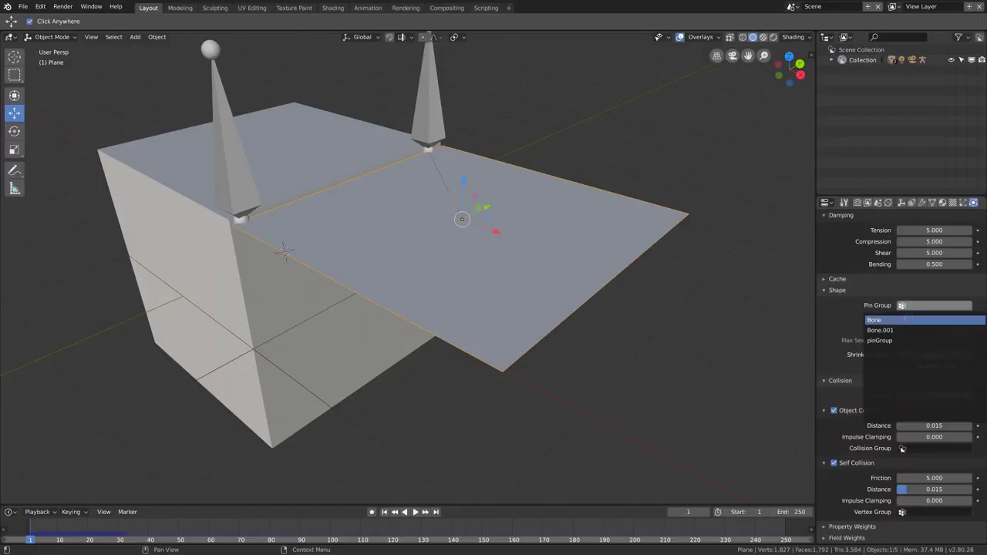
{"action": "left_click", "coordinate": [906, 339]}
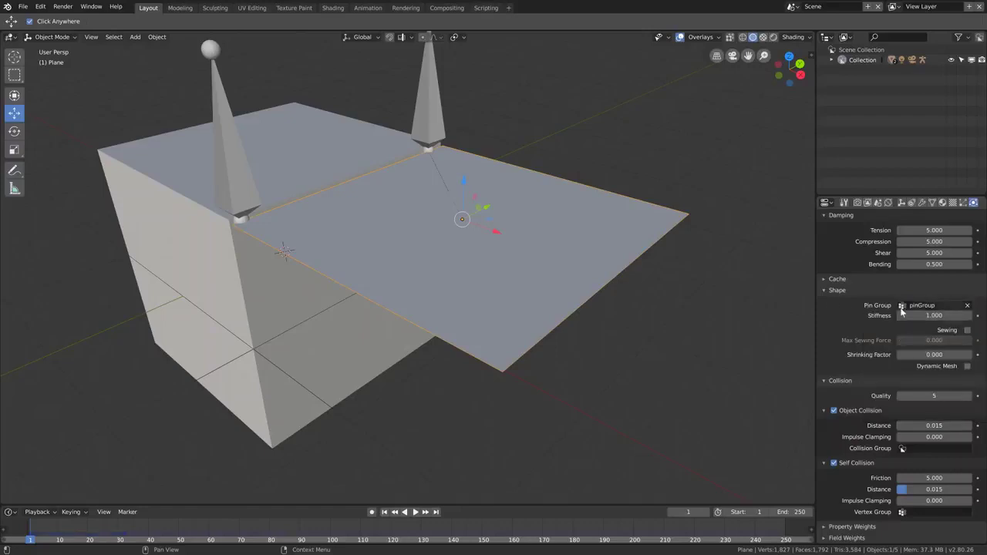
- Preview the cloth hanging down the cube, then stop and rewind to frame 1
{"action": "middle_click_drag", "start_coordinate": [370, 316], "coordinate": [406, 318]}
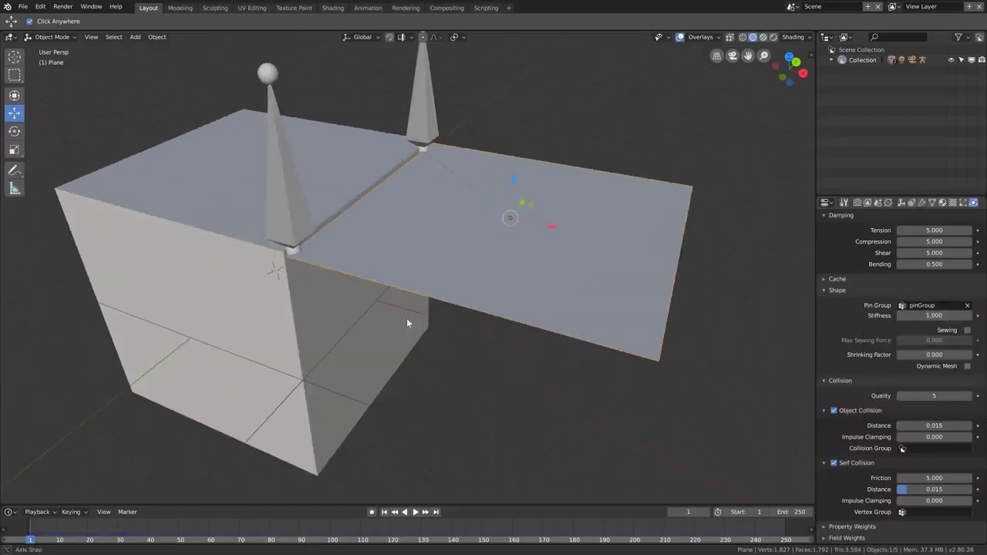
{"action": "left_click", "coordinate": [415, 512]}
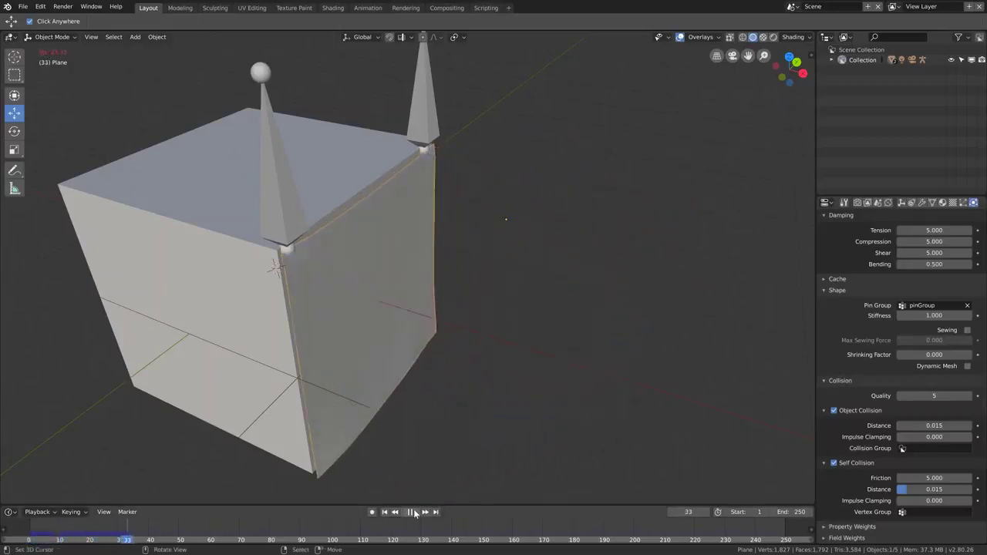
{"action": "left_click", "coordinate": [414, 512]}
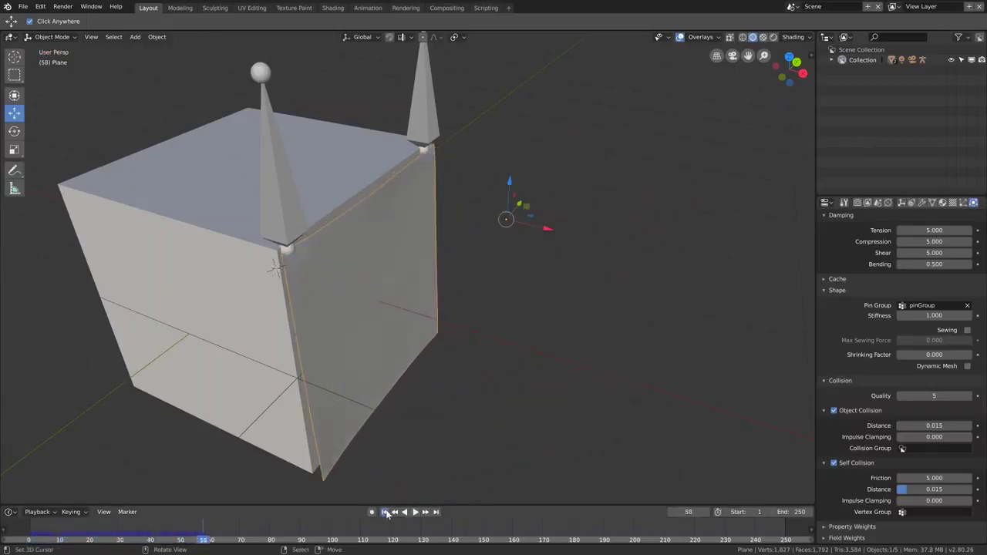
{"action": "left_click", "coordinate": [384, 512]}
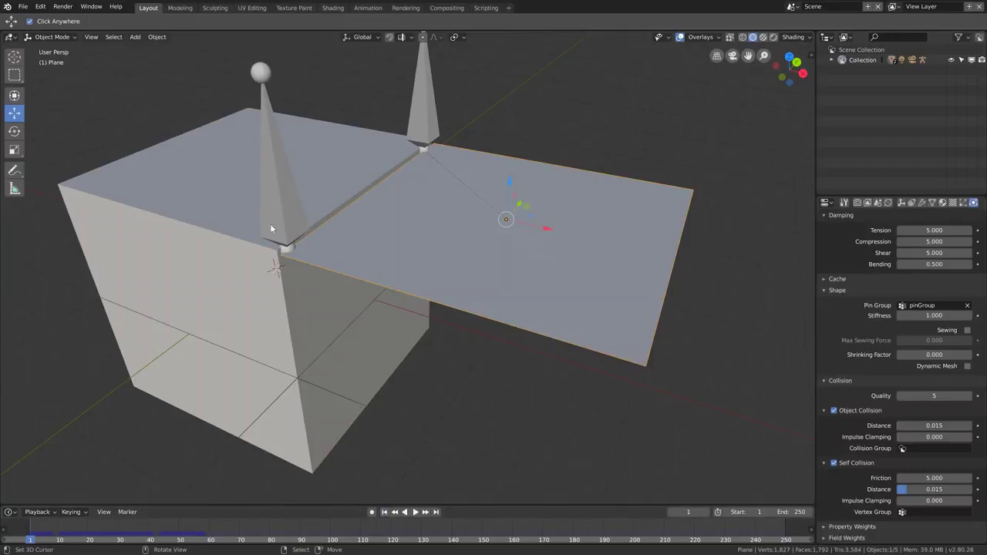
{"action": "scroll", "coordinate": [278, 201], "scroll_direction": "up", "scroll_amount": 2}
{"action": "scroll", "coordinate": [290, 175], "scroll_direction": "down", "scroll_amount": 4}
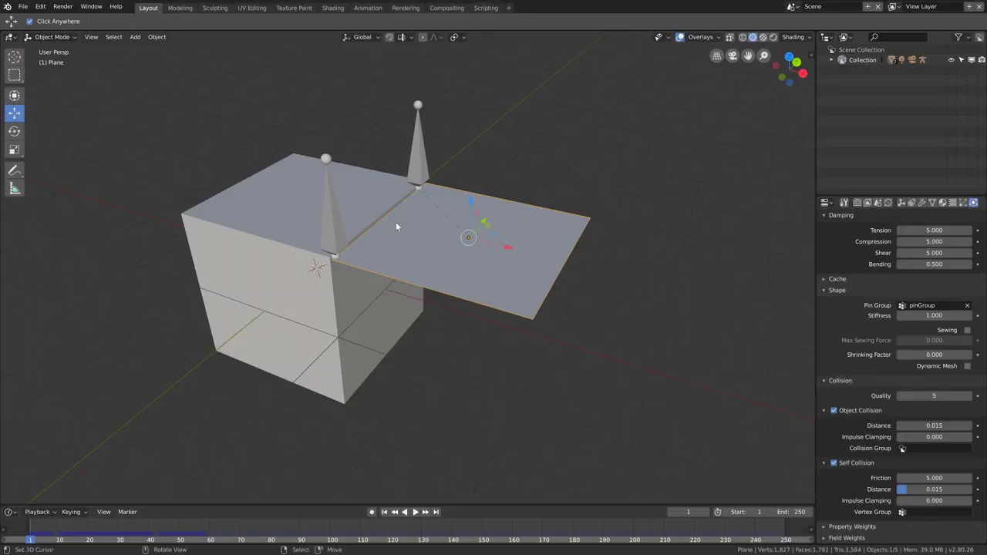
- Put the armature in Pose Mode with both bones selected
{"action": "left_click", "coordinate": [327, 219]}
{"action": "left_click", "coordinate": [52, 37]}
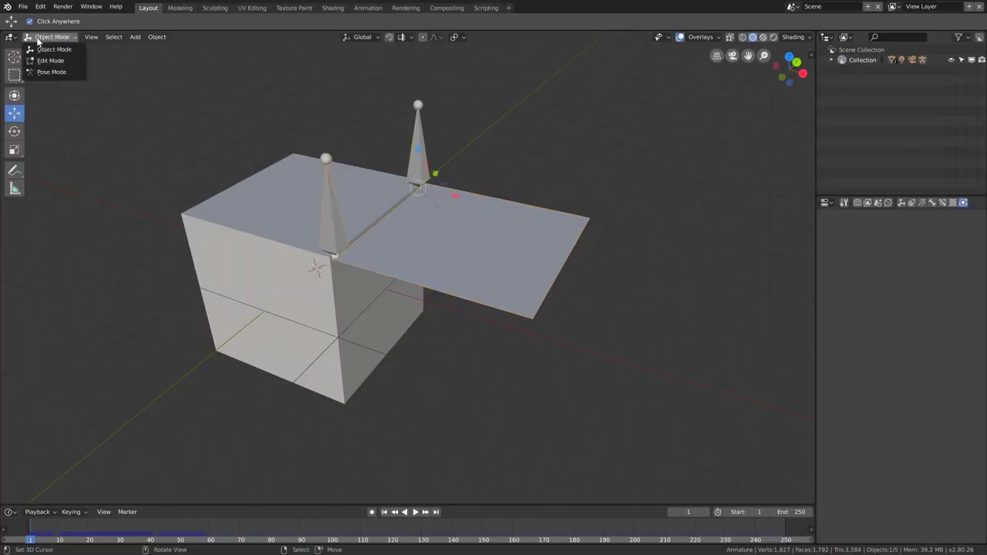
{"action": "left_click", "coordinate": [50, 71]}
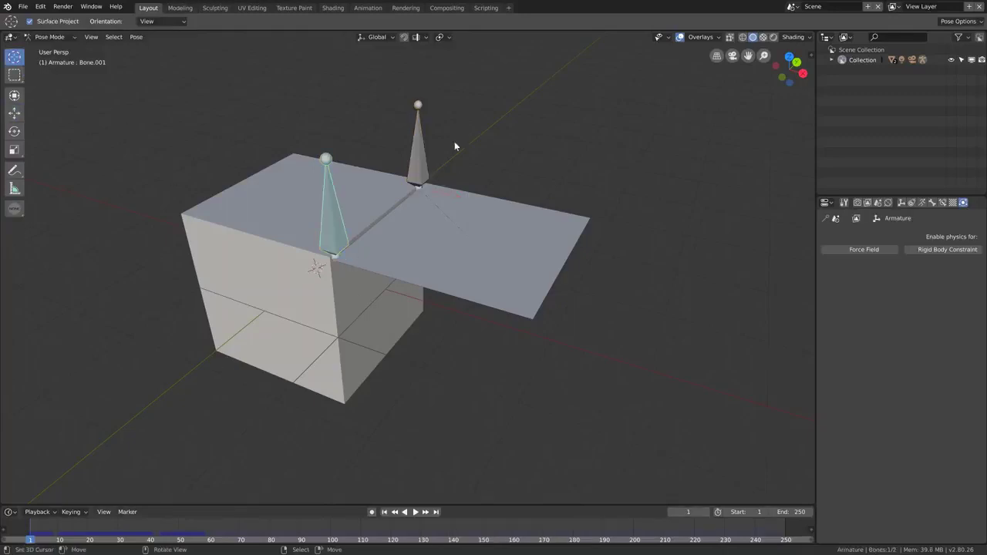
{"action": "left_click", "coordinate": [424, 160], "text": "shift"}
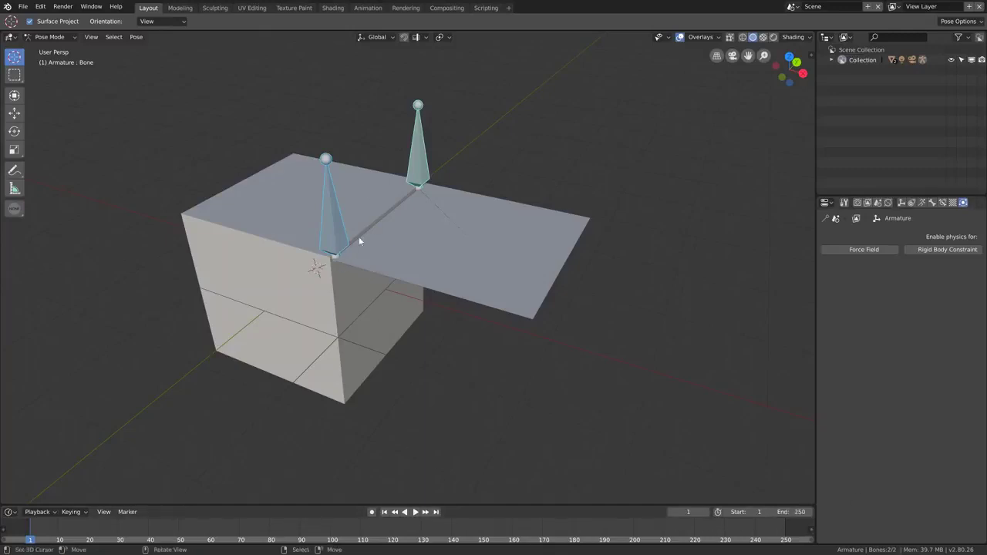
- Key LocRot on both bones at frames 1 and 250, return to frame 1, enable Auto Keying
{"action": "key", "text": "i"}
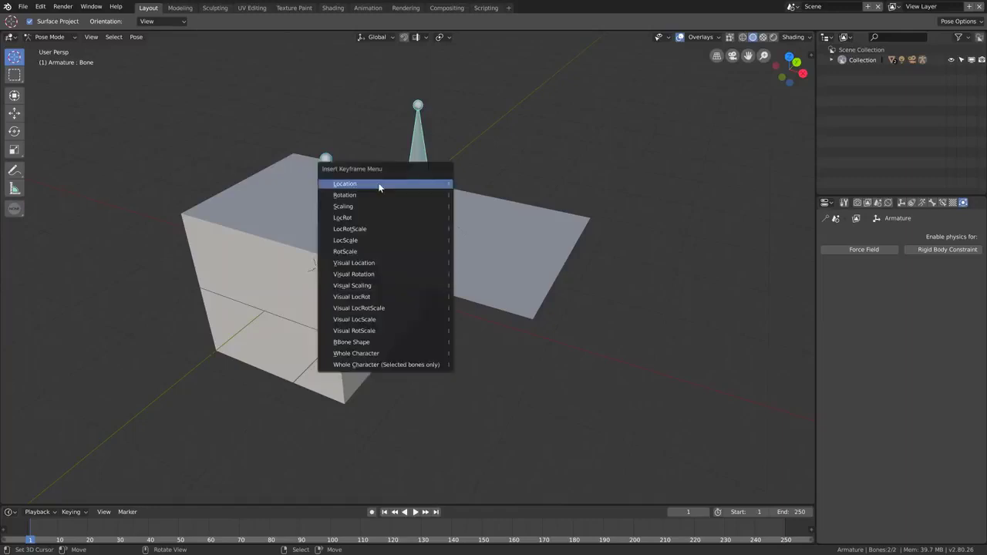
{"action": "left_click", "coordinate": [375, 218]}
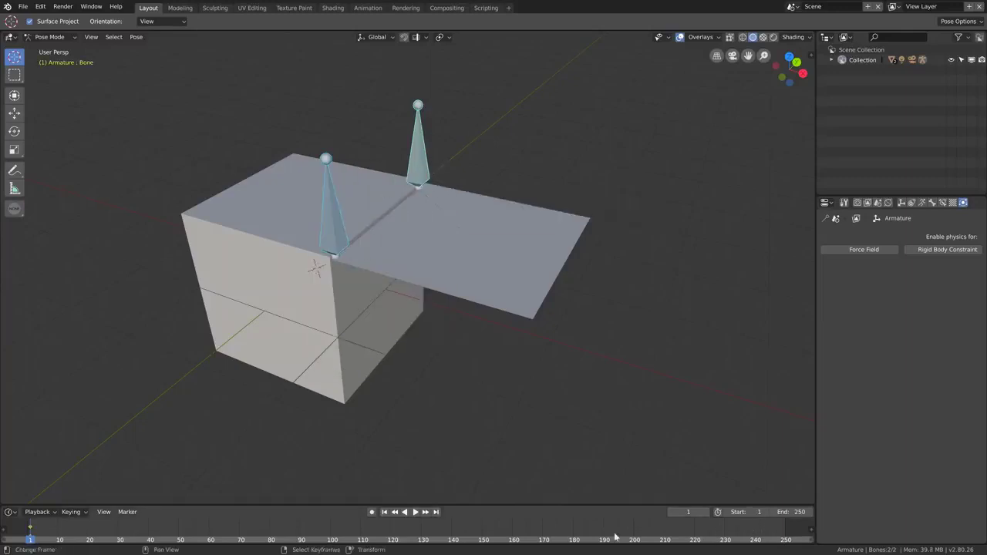
{"action": "left_click", "coordinate": [435, 511]}
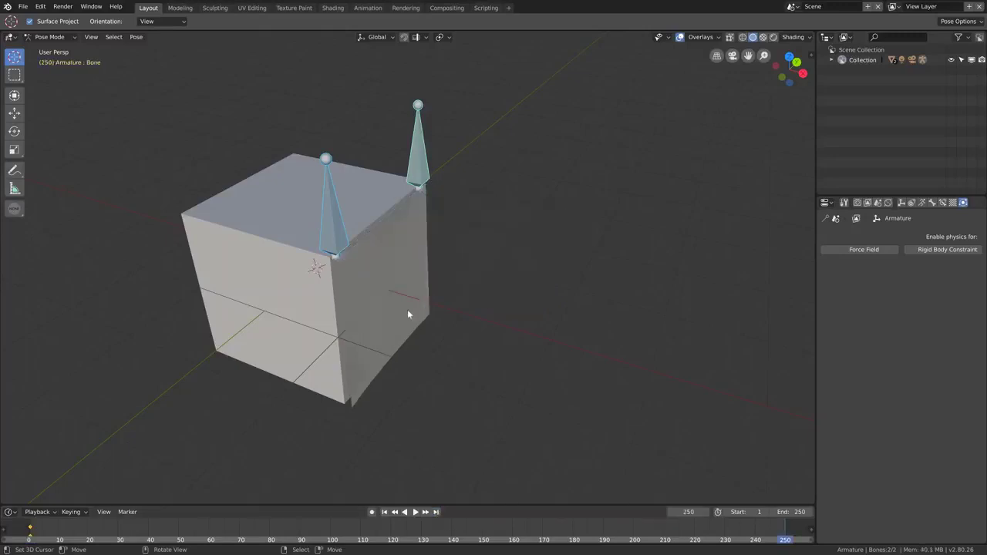
{"action": "key", "text": "i"}
{"action": "left_click", "coordinate": [379, 217]}
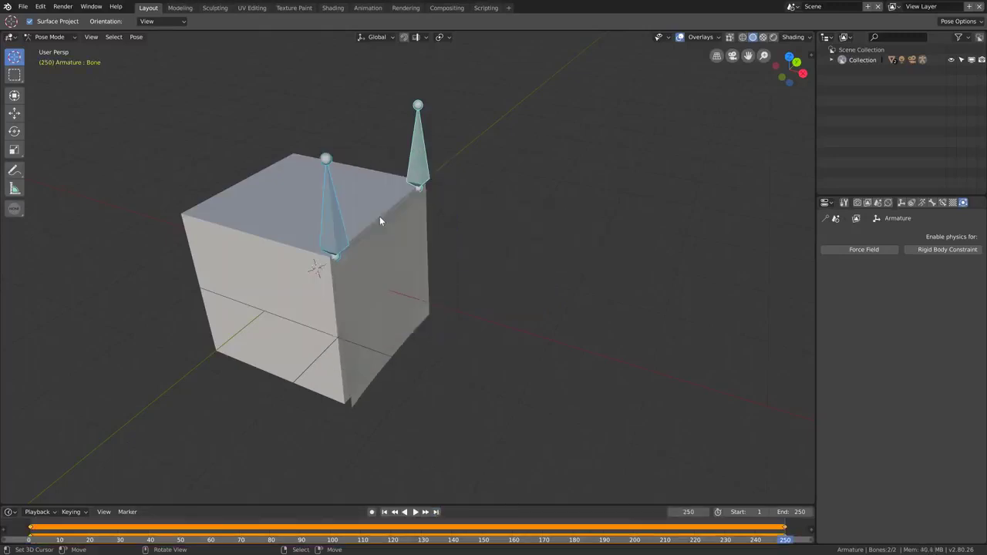
{"action": "left_click", "coordinate": [384, 511]}
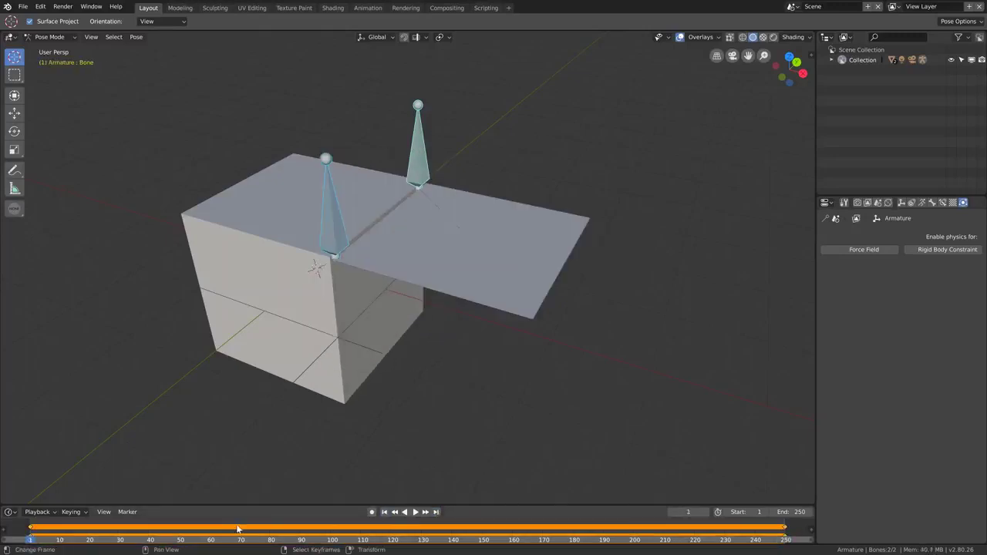
{"action": "left_click", "coordinate": [372, 512]}
- At frame 40, move the left bone and raise the right bone up-right
{"action": "left_click", "coordinate": [143, 525]}
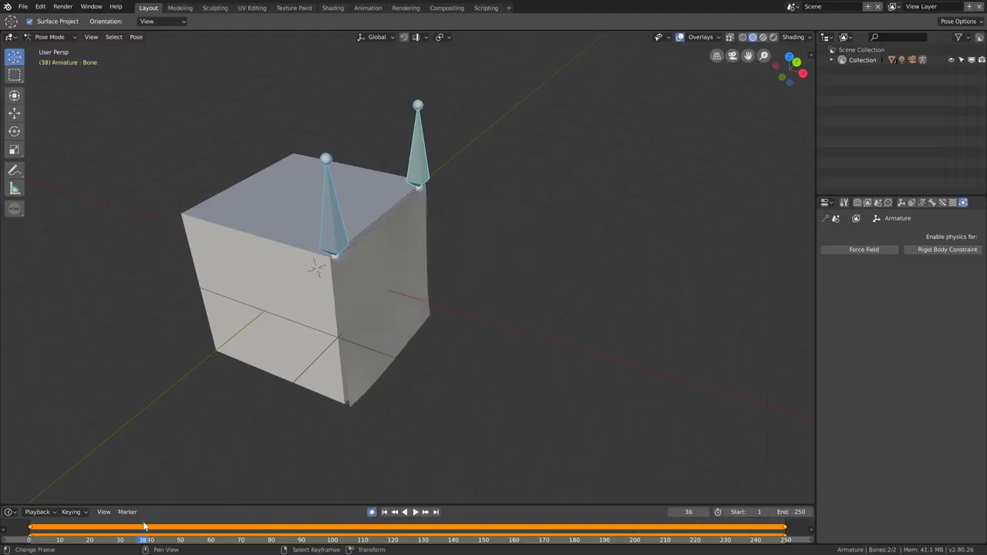
{"action": "left_click_drag", "start_coordinate": [143, 526], "coordinate": [148, 526]}
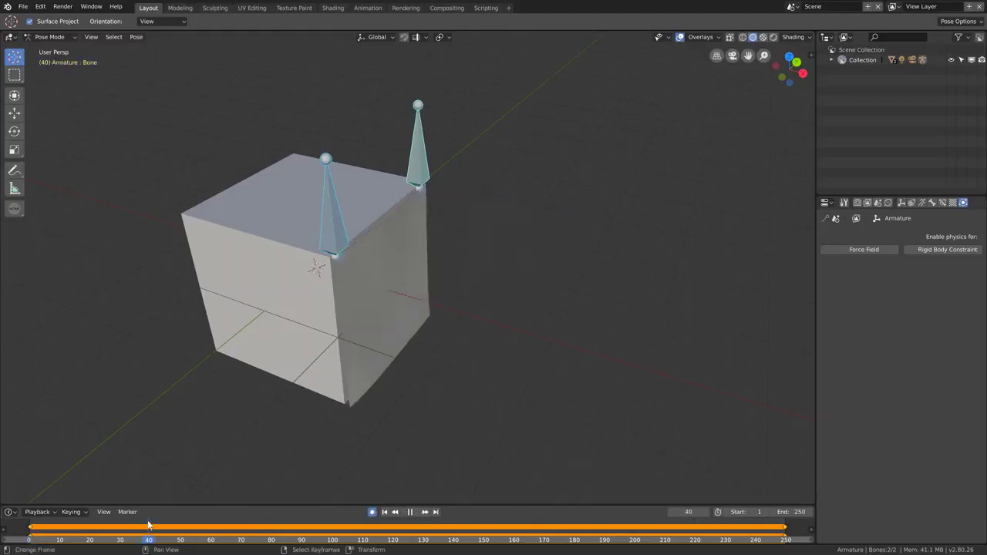
{"action": "left_click", "coordinate": [325, 229]}
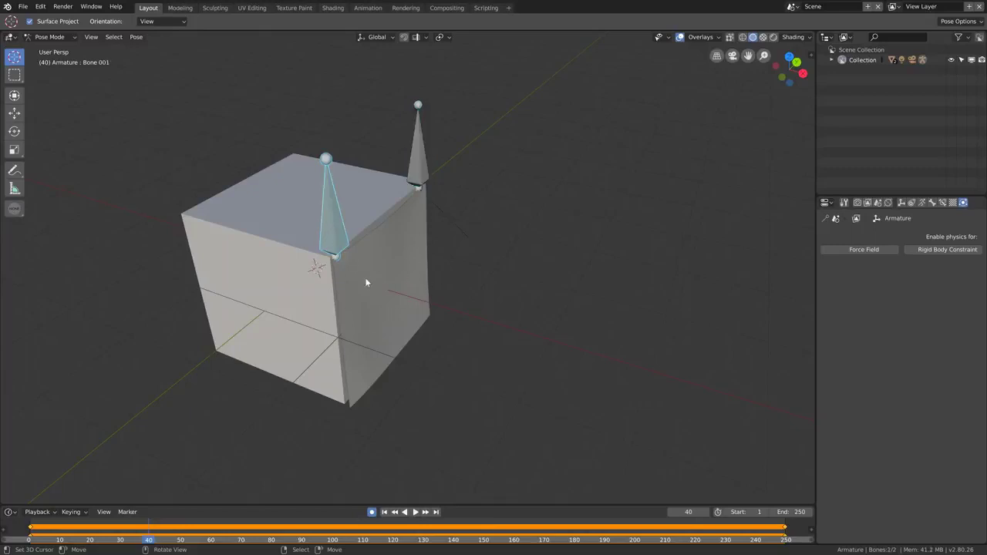
{"action": "key", "text": "g"}
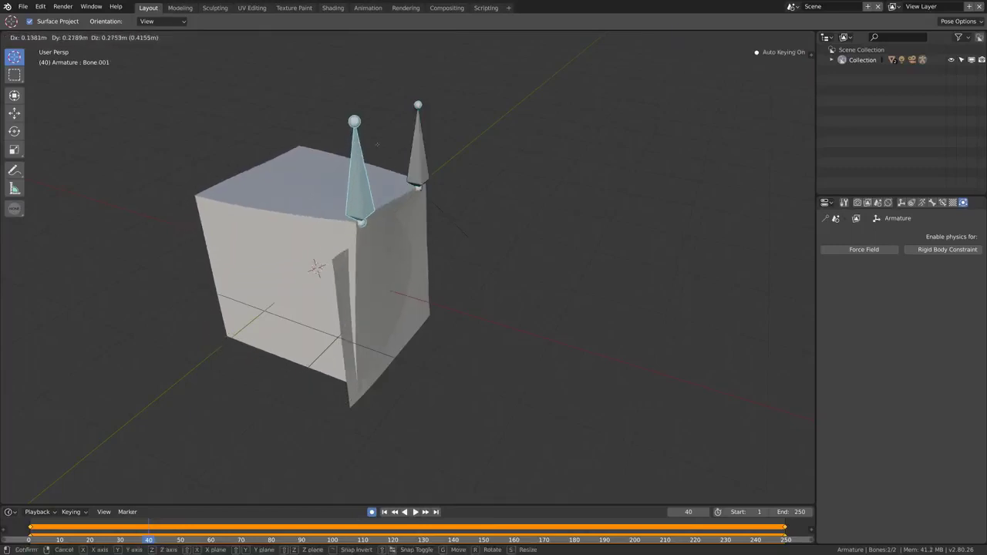
{"action": "left_click", "coordinate": [402, 195]}
{"action": "middle_click_drag", "start_coordinate": [402, 195], "coordinate": [437, 176]}
{"action": "left_click", "coordinate": [430, 173]}
{"action": "key", "text": "g"}
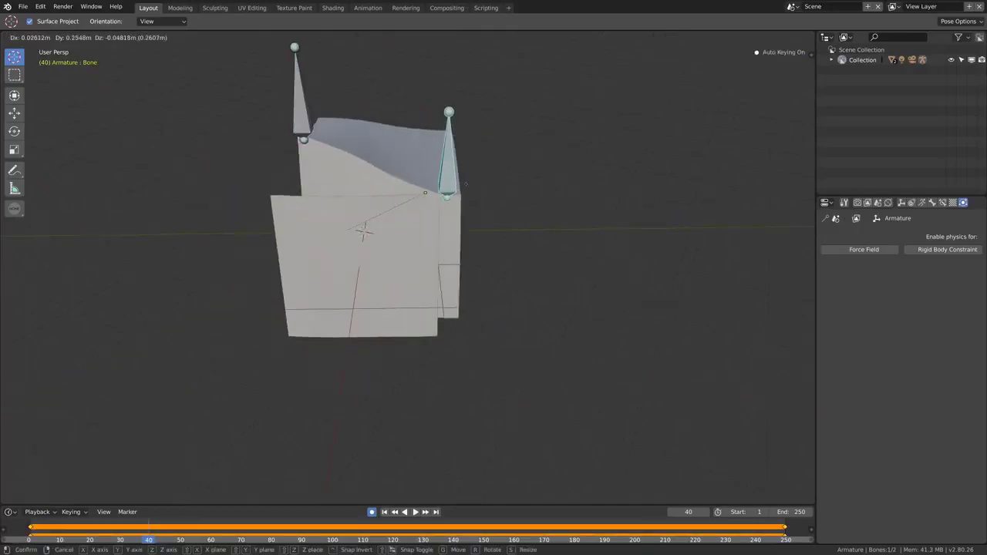
{"action": "left_click", "coordinate": [433, 420]}
- At frame 108, shift the right bone left and the left bone down-left
{"action": "left_click", "coordinate": [356, 540]}
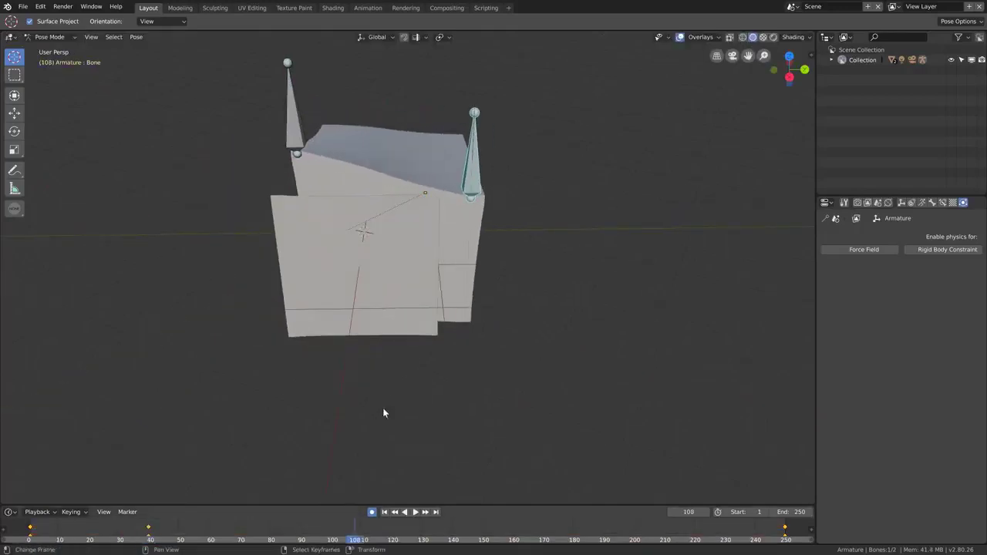
{"action": "key", "text": "g"}
{"action": "left_click", "coordinate": [418, 128]}
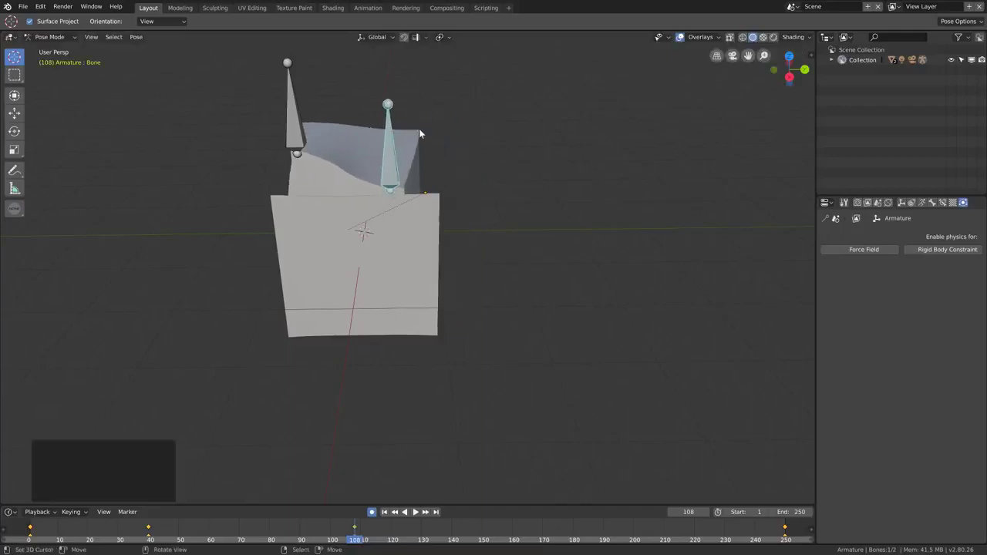
{"action": "left_click", "coordinate": [288, 129]}
{"action": "key", "text": "g"}
{"action": "left_click", "coordinate": [248, 221]}
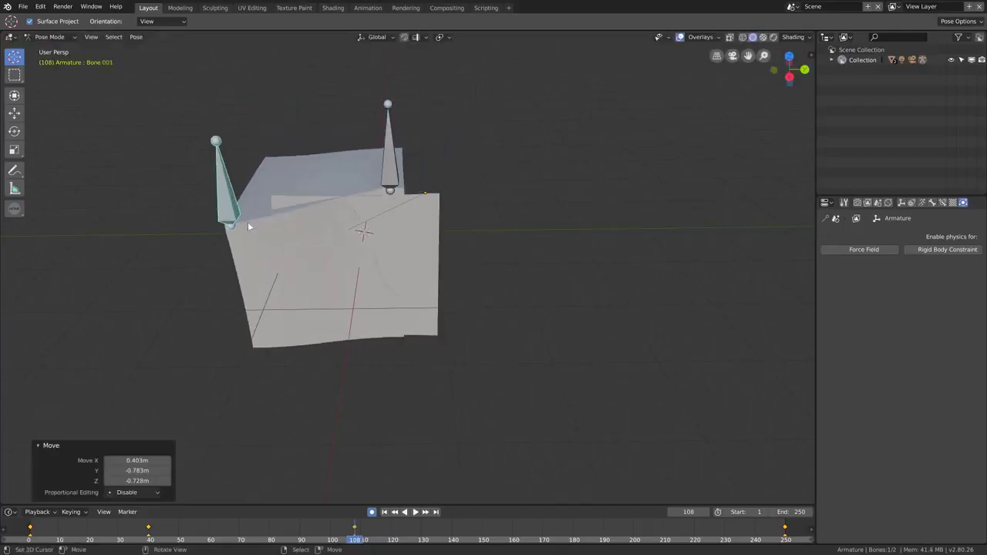
{"action": "middle_click_drag", "start_coordinate": [247, 221], "coordinate": [468, 413]}
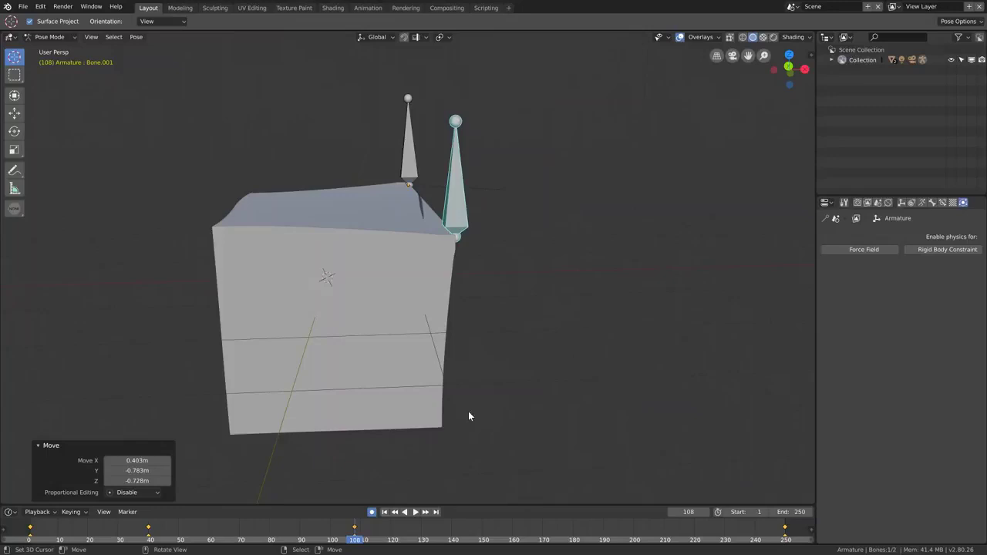
- At frame 179, move Bone.001 left and the other bone up-left
{"action": "left_click", "coordinate": [571, 532]}
{"action": "key", "text": "g"}
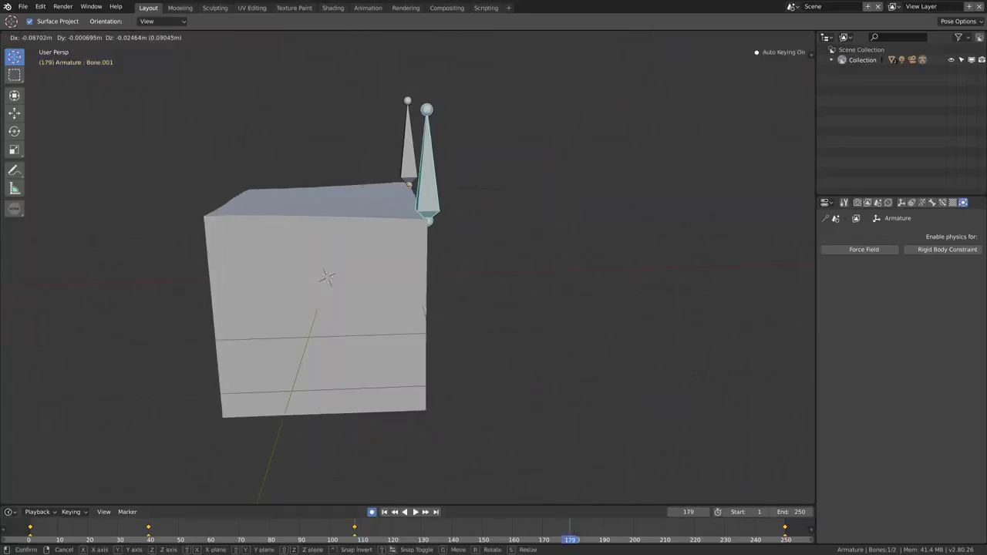
{"action": "left_click", "coordinate": [329, 187]}
{"action": "left_click", "coordinate": [407, 146]}
{"action": "key", "text": "g"}
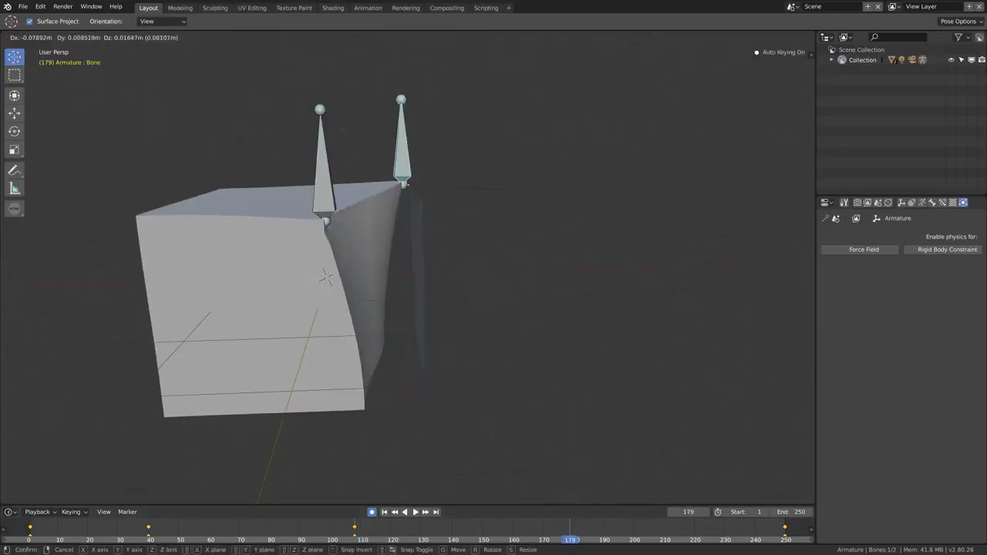
{"action": "left_click", "coordinate": [458, 313]}
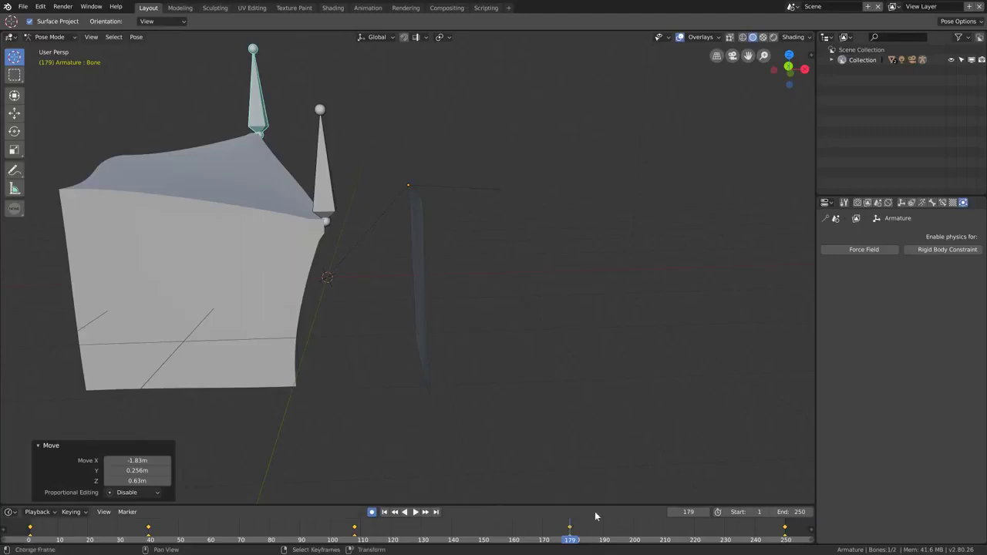
- At frame 212, rotate Bone.001 -43.3° toward the cube centre, move the upper bone 1.75m along X, and scrub to preview
{"action": "left_click", "coordinate": [670, 529]}
{"action": "left_click", "coordinate": [365, 158]}
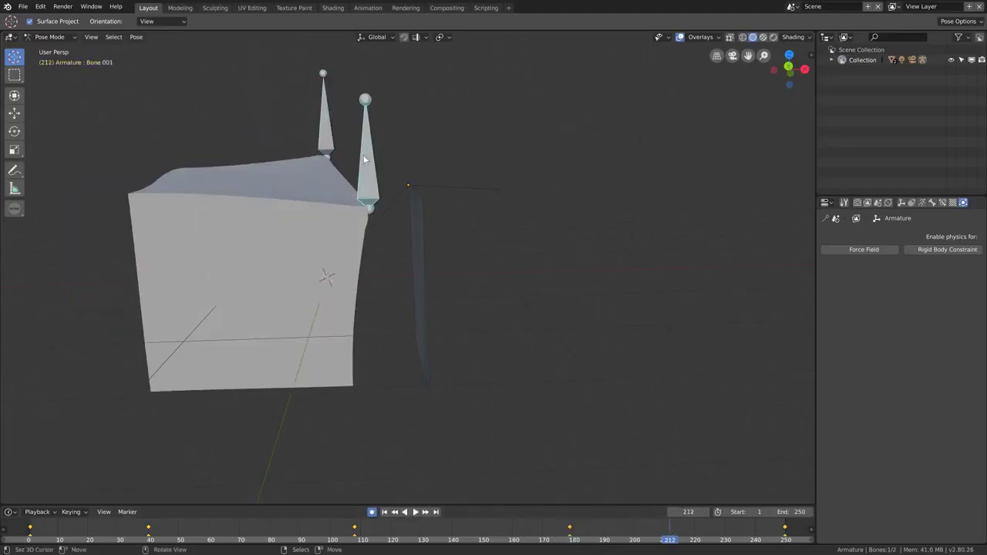
{"action": "key", "text": "r"}
{"action": "left_click", "coordinate": [294, 143]}
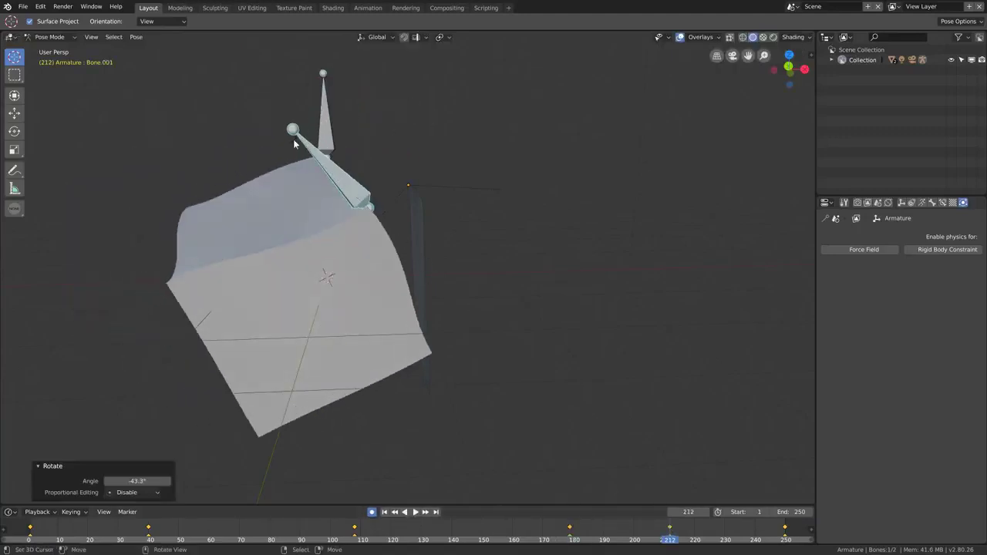
{"action": "key", "text": "g"}
{"action": "left_click", "coordinate": [321, 259]}
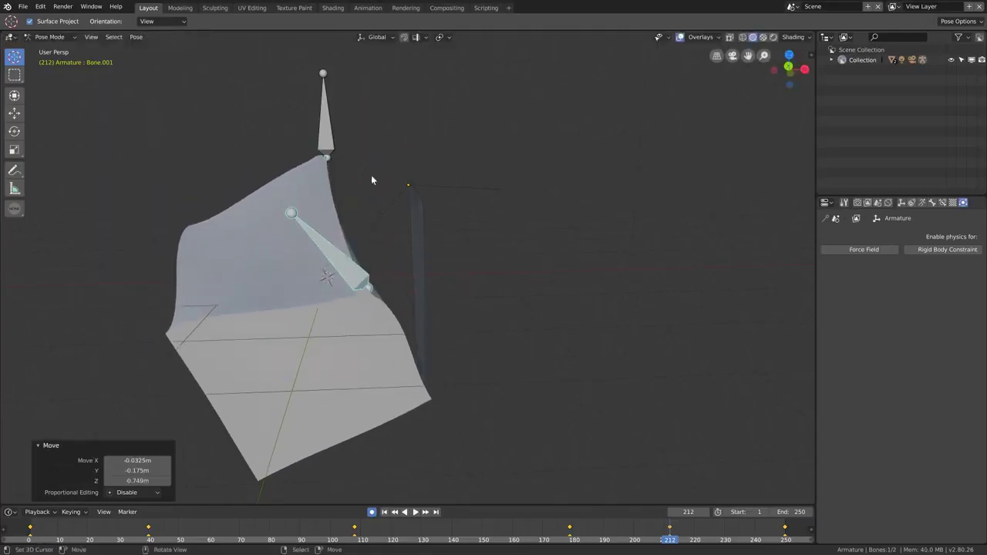
{"action": "left_click", "coordinate": [329, 148]}
{"action": "key", "text": "g"}
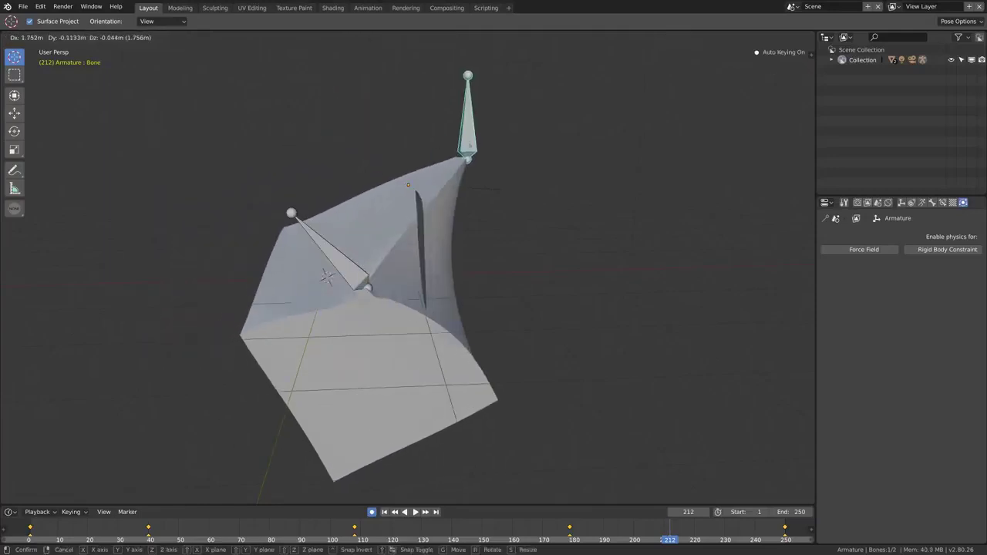
{"action": "left_click", "coordinate": [474, 150]}
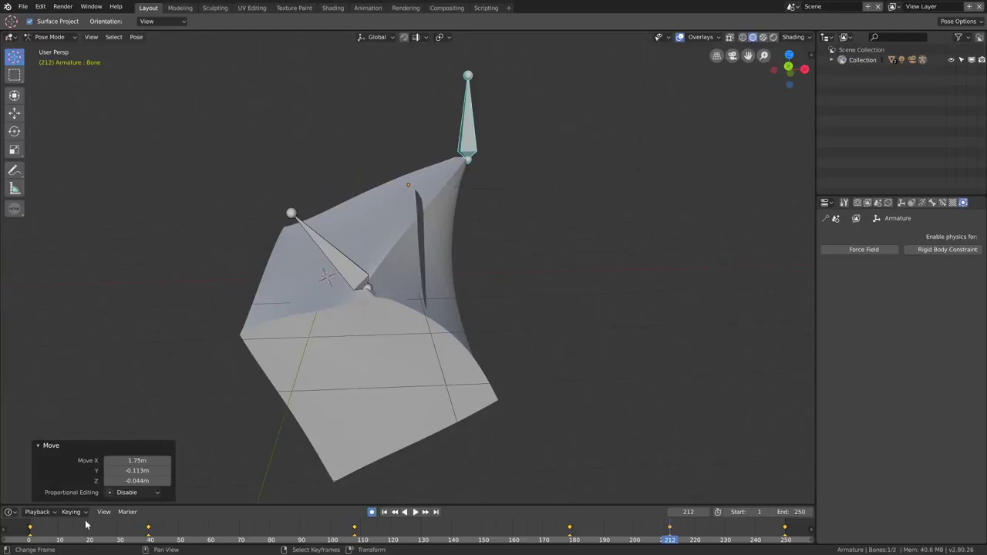
{"action": "left_click_drag", "start_coordinate": [85, 526], "coordinate": [515, 539]}
- Return to frame 1 in Object Mode with the cloth plane selected
{"action": "left_click", "coordinate": [383, 512]}
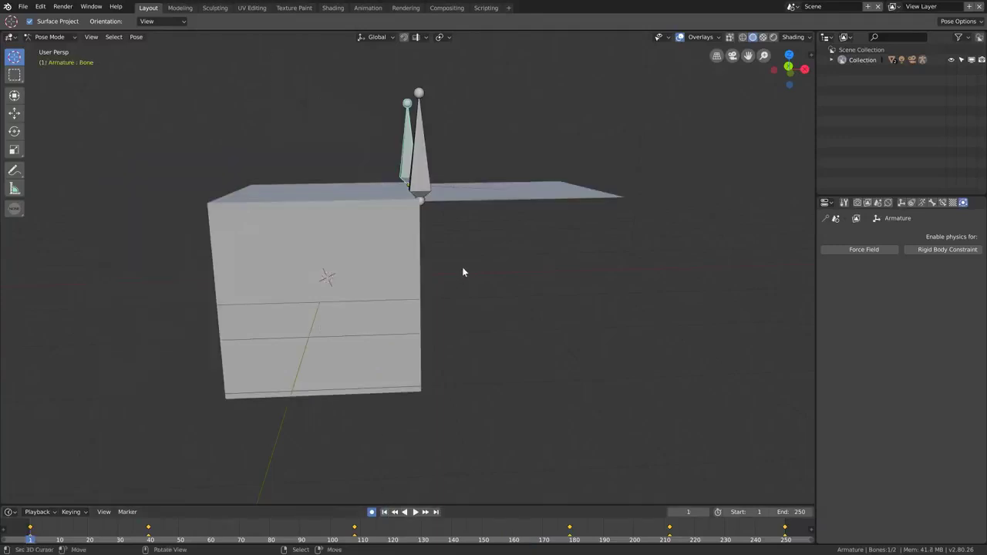
{"action": "middle_click_drag", "start_coordinate": [444, 279], "coordinate": [428, 247]}
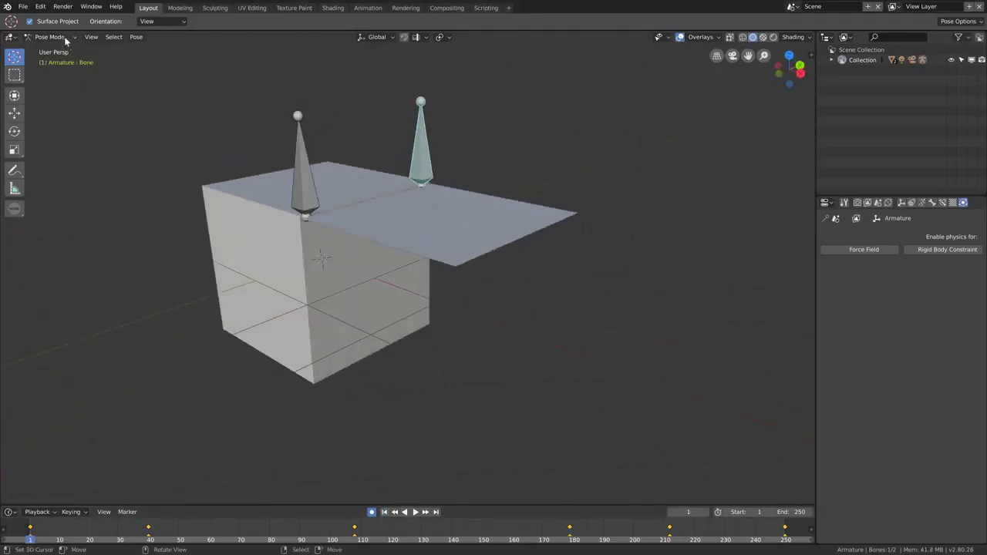
{"action": "left_click", "coordinate": [66, 41]}
{"action": "left_click", "coordinate": [46, 44]}
{"action": "left_click", "coordinate": [423, 224]}
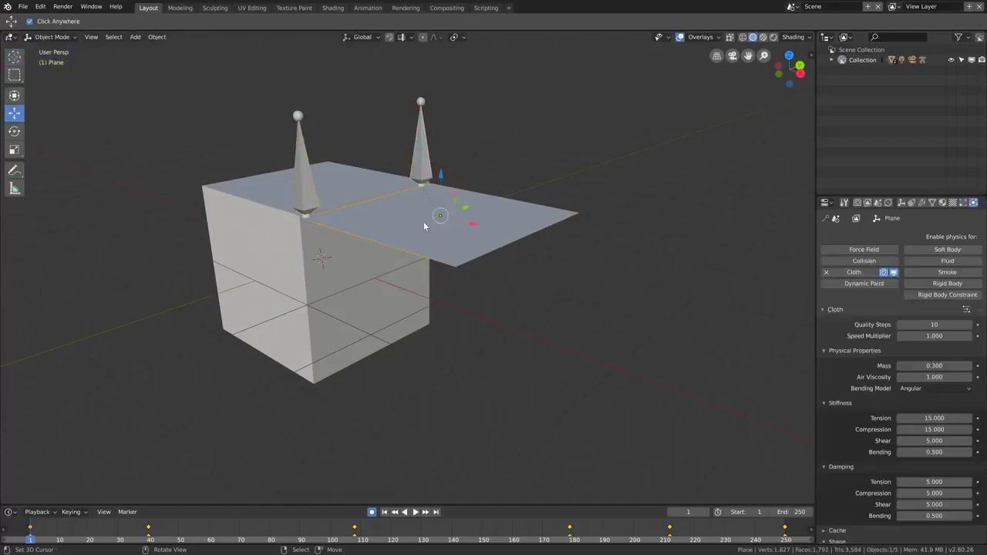
- Bake All Dynamics from the cloth Cache panel, caching all 250 frames (2.6 MB)
{"action": "scroll", "coordinate": [902, 313], "scroll_direction": "down", "scroll_amount": 5}
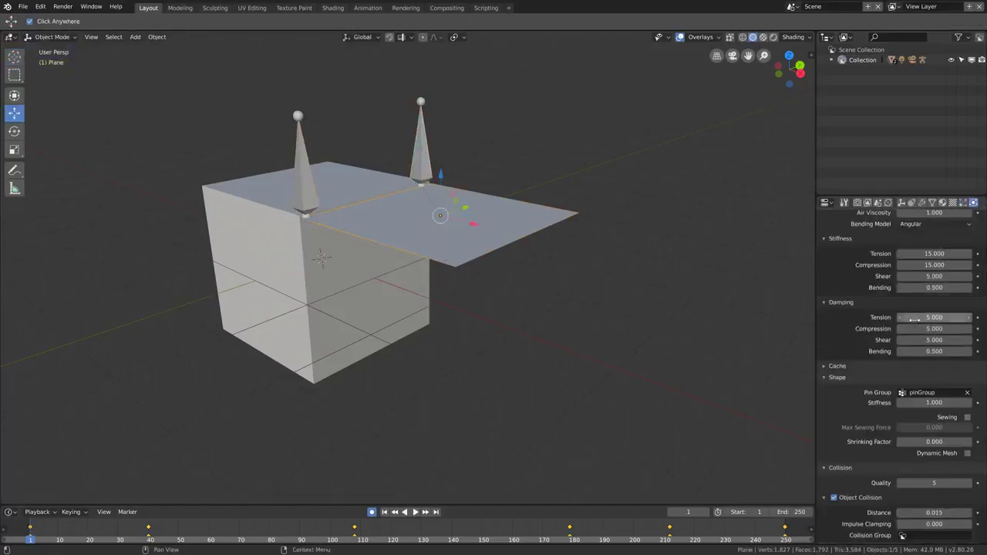
{"action": "left_click", "coordinate": [845, 369]}
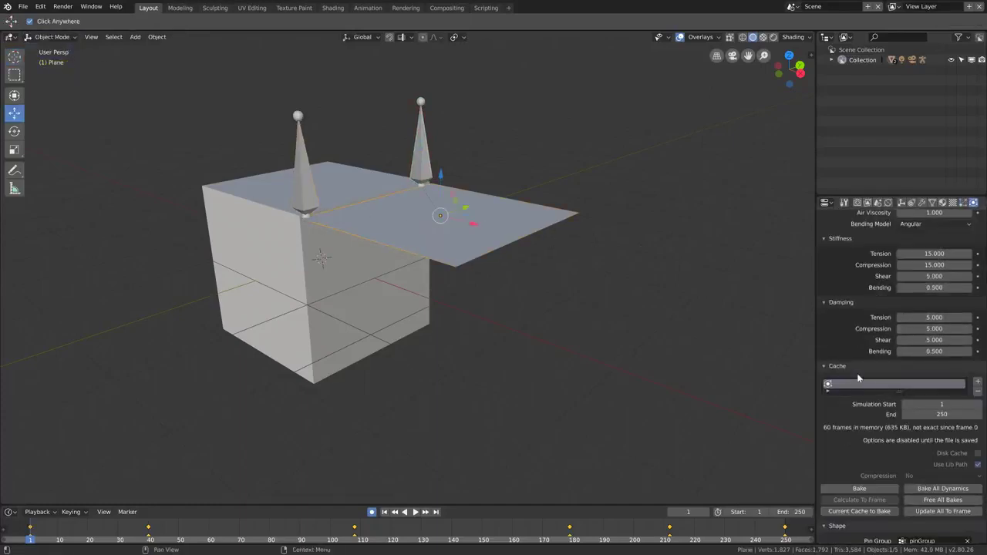
{"action": "left_click", "coordinate": [943, 490]}
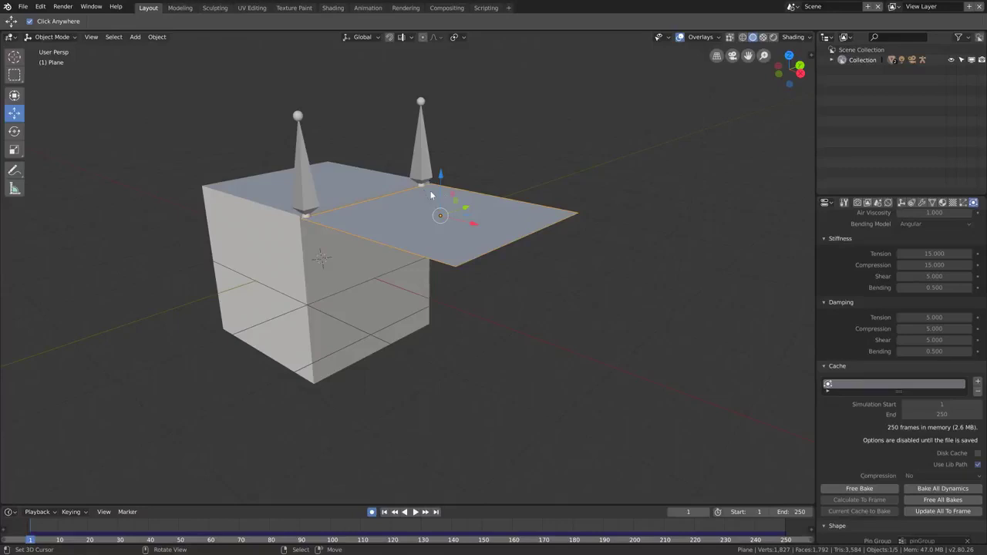
{"action": "middle_click_drag", "start_coordinate": [430, 189], "coordinate": [428, 194]}
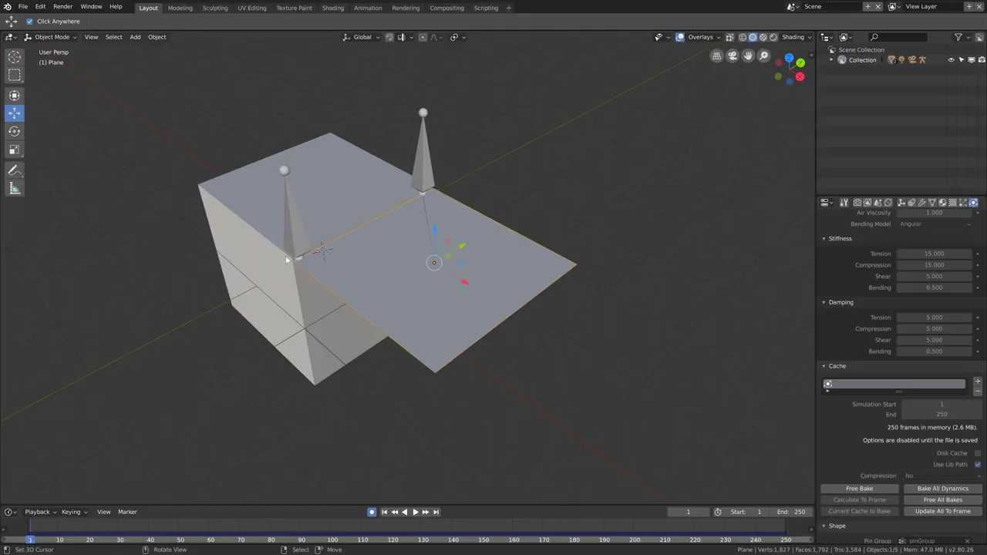
- Play the baked cloth, pause at frame 37, and select the cube to view its Collision settings
{"action": "middle_click_drag", "start_coordinate": [337, 270], "coordinate": [310, 284]}
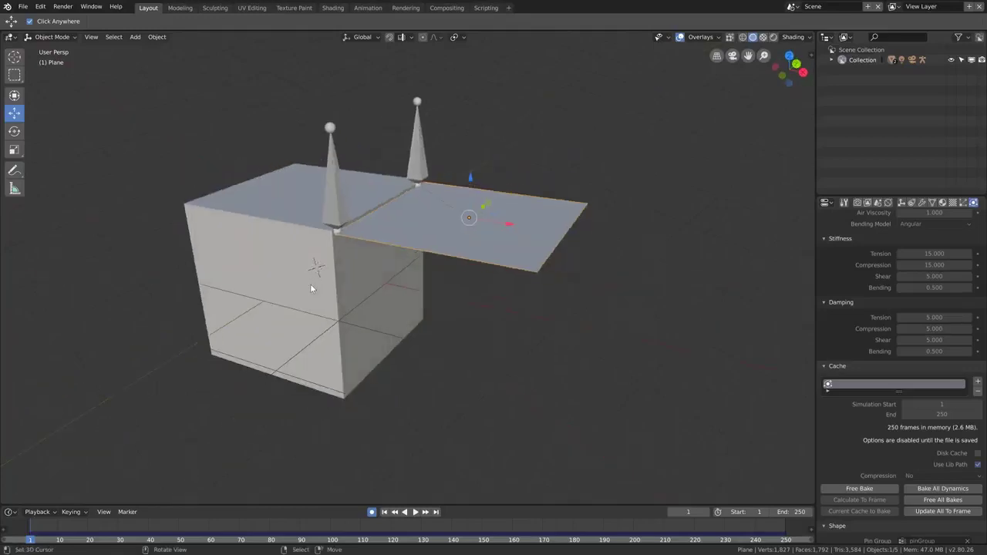
{"action": "left_click", "coordinate": [414, 512]}
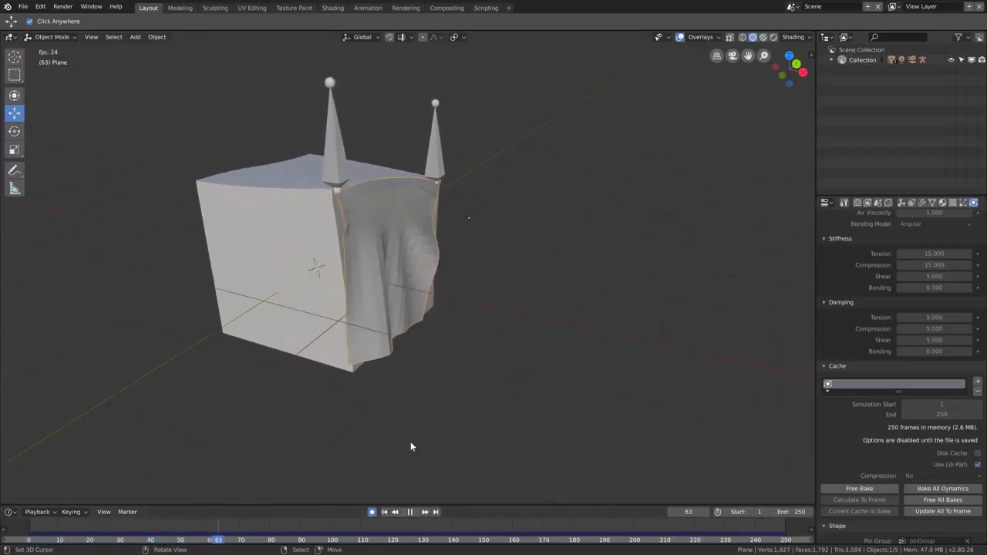
{"action": "middle_click_drag", "start_coordinate": [397, 276], "coordinate": [364, 270]}
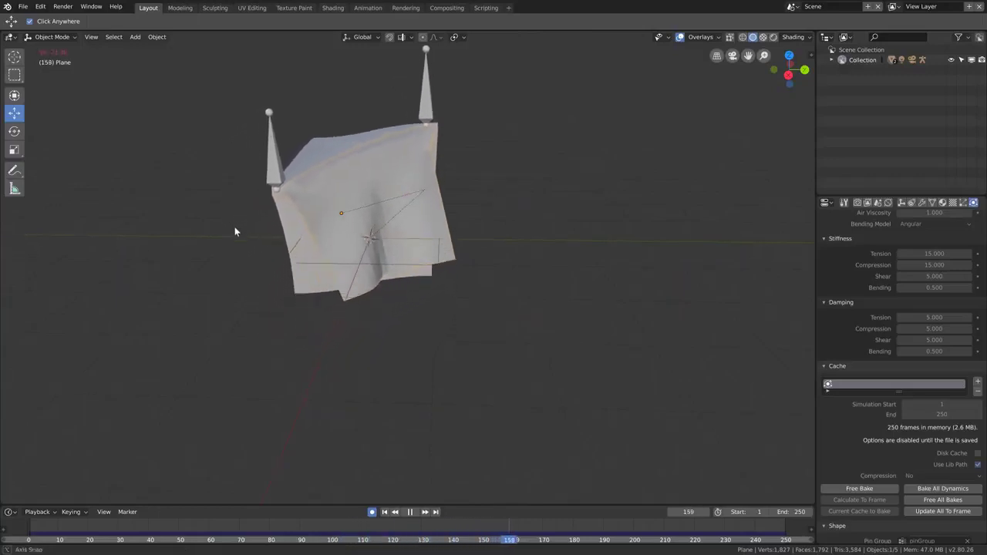
{"action": "middle_click_drag", "start_coordinate": [236, 229], "coordinate": [261, 236]}
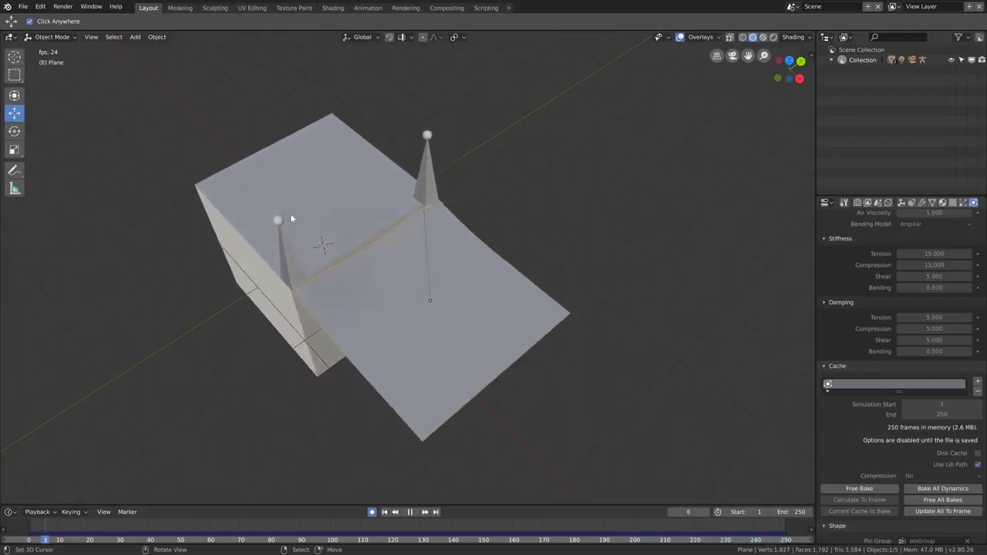
{"action": "key", "text": "space"}
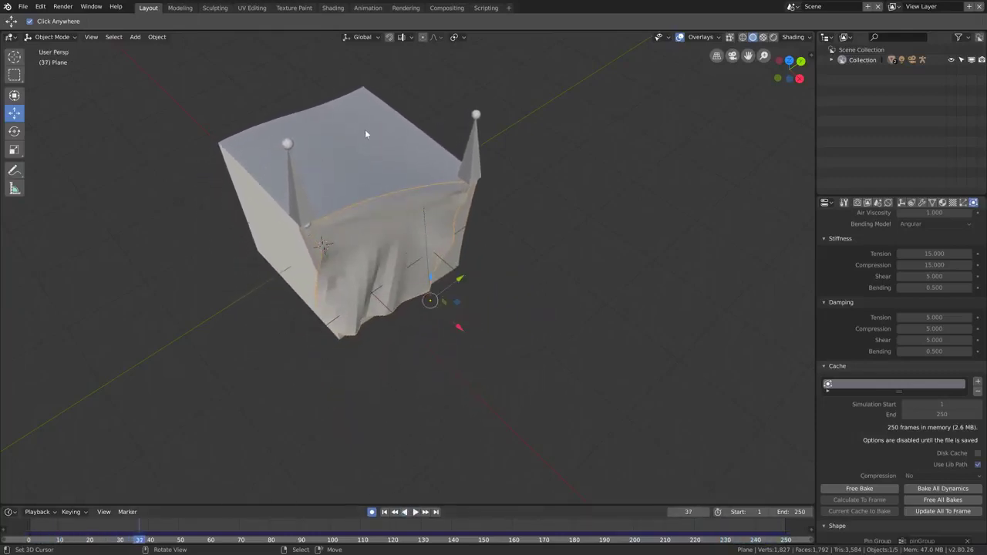
{"action": "left_click", "coordinate": [289, 182]}
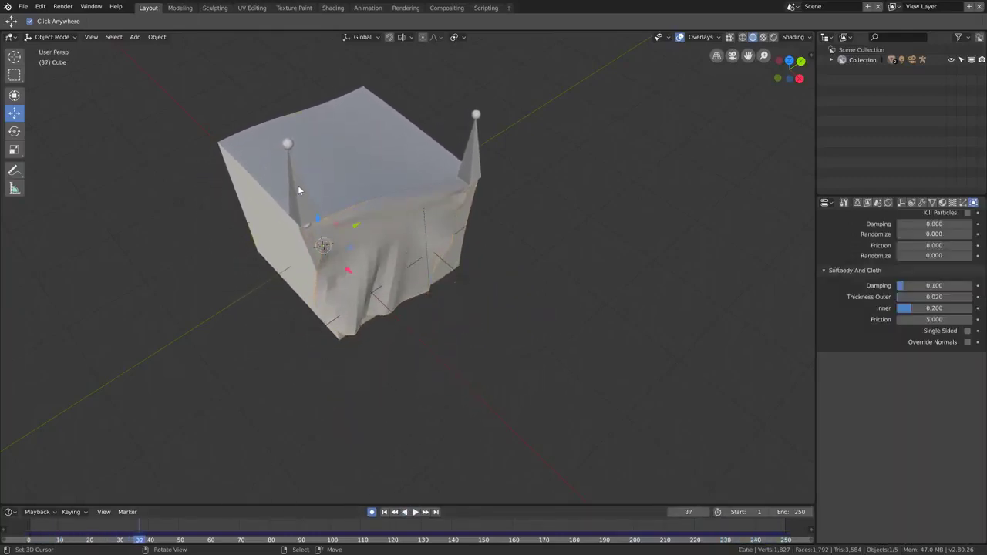
- Put the armature in Pose Mode and select the left bone, Bone.001
{"action": "left_click", "coordinate": [298, 185]}
{"action": "left_click", "coordinate": [53, 37]}
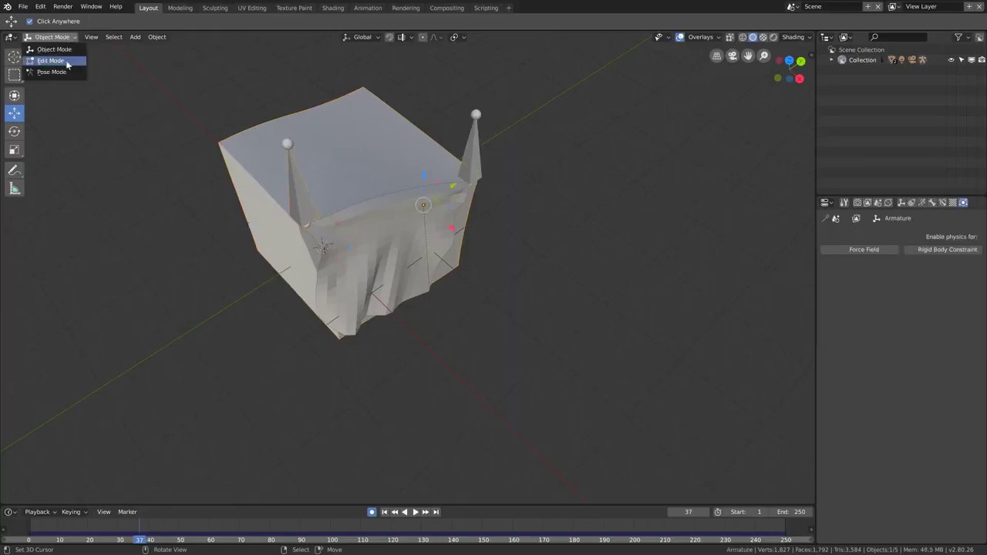
{"action": "left_click", "coordinate": [64, 71]}
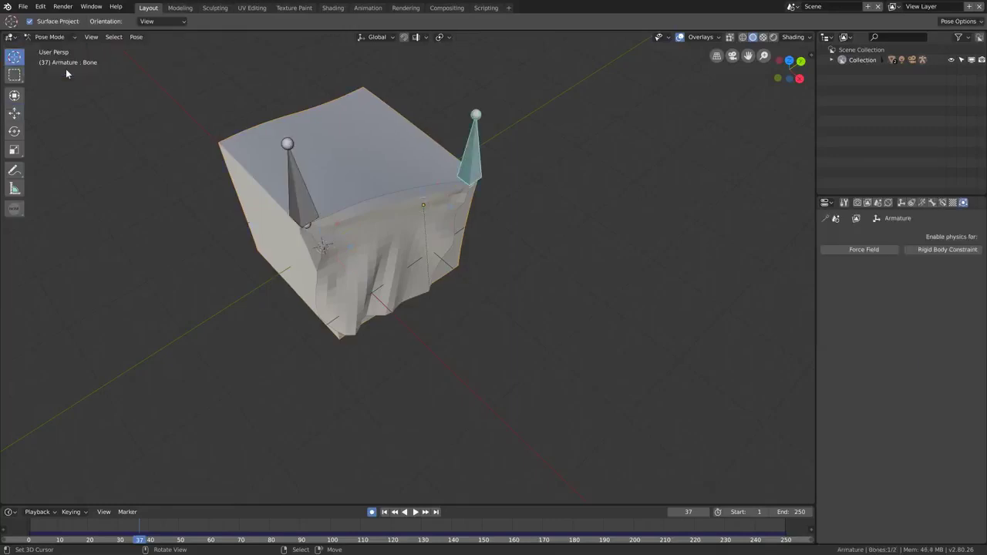
{"action": "left_click", "coordinate": [295, 179]}
- At frame 70, move Bone.001 up-right and the right bone up-left
{"action": "left_click", "coordinate": [239, 539]}
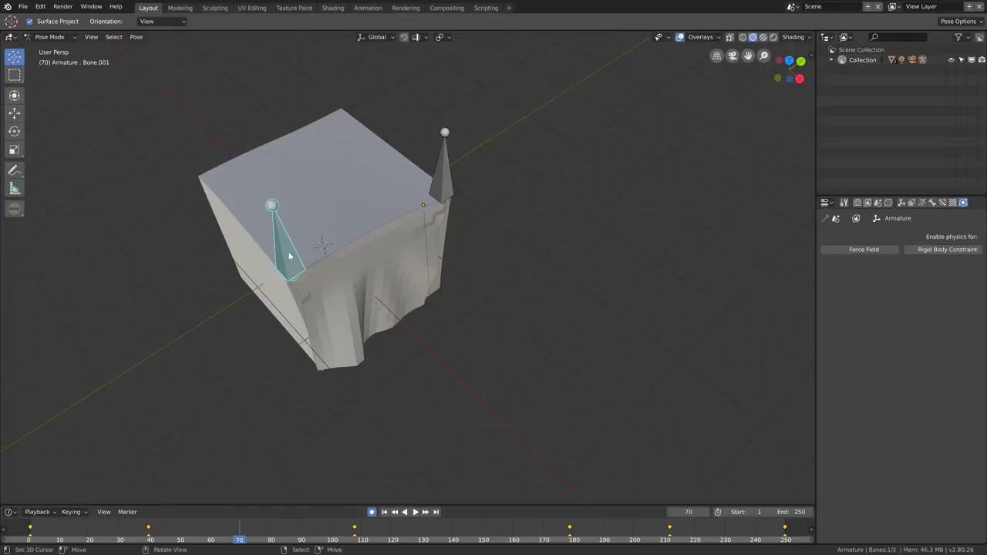
{"action": "key", "text": "g"}
{"action": "left_click", "coordinate": [345, 185]}
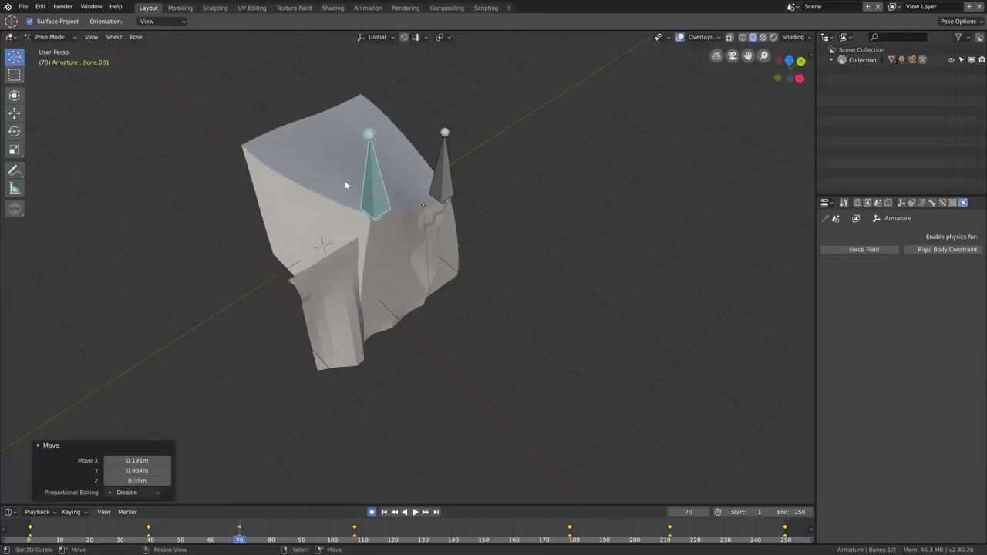
{"action": "middle_click_drag", "start_coordinate": [458, 251], "coordinate": [441, 226]}
{"action": "left_click", "coordinate": [443, 179]}
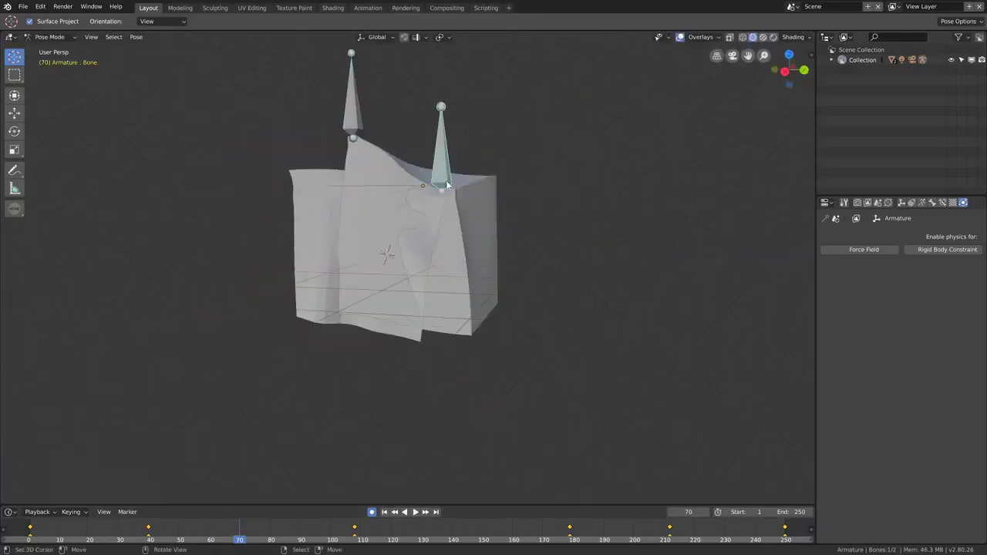
{"action": "key", "text": "g"}
{"action": "left_click", "coordinate": [532, 525]}
- At frame 154, move Bone.001 to a new position, then return to Object Mode
{"action": "left_click_drag", "start_coordinate": [532, 525], "coordinate": [494, 530]}
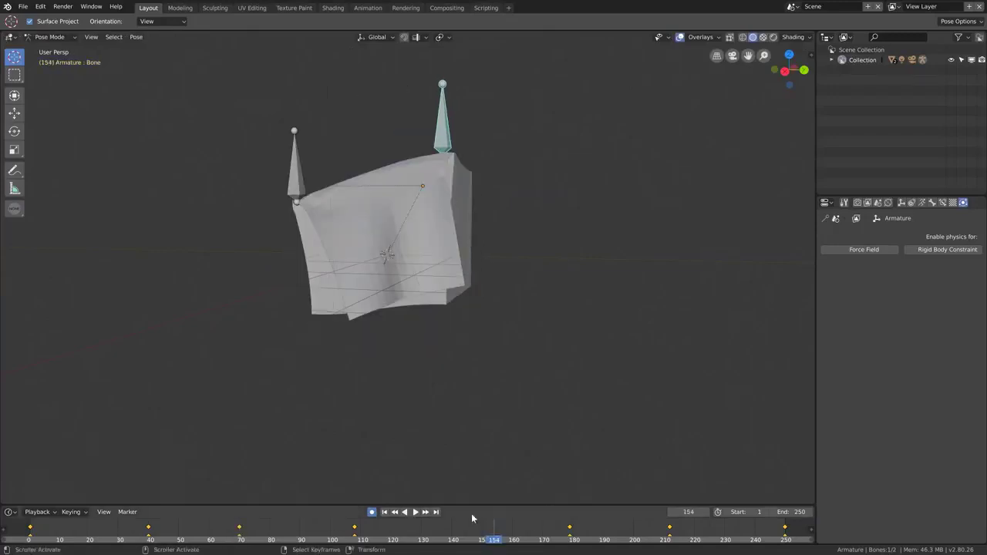
{"action": "left_click", "coordinate": [293, 195]}
{"action": "key", "text": "g"}
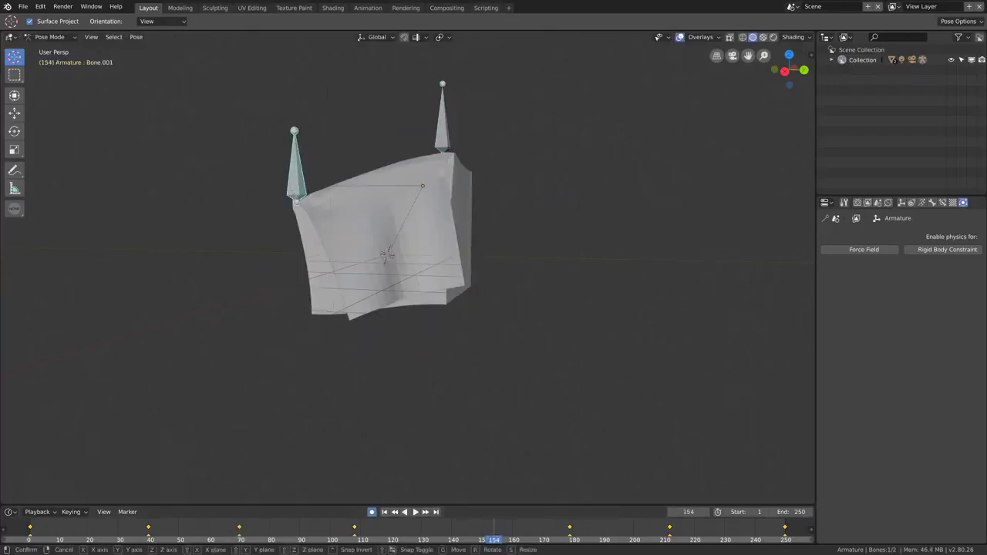
{"action": "left_click", "coordinate": [411, 159]}
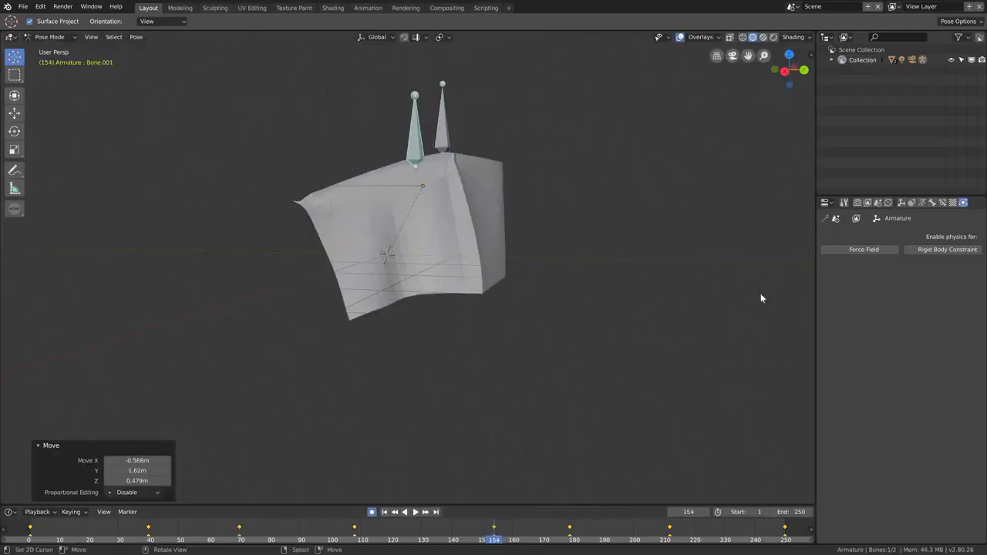
{"action": "left_click", "coordinate": [49, 37]}
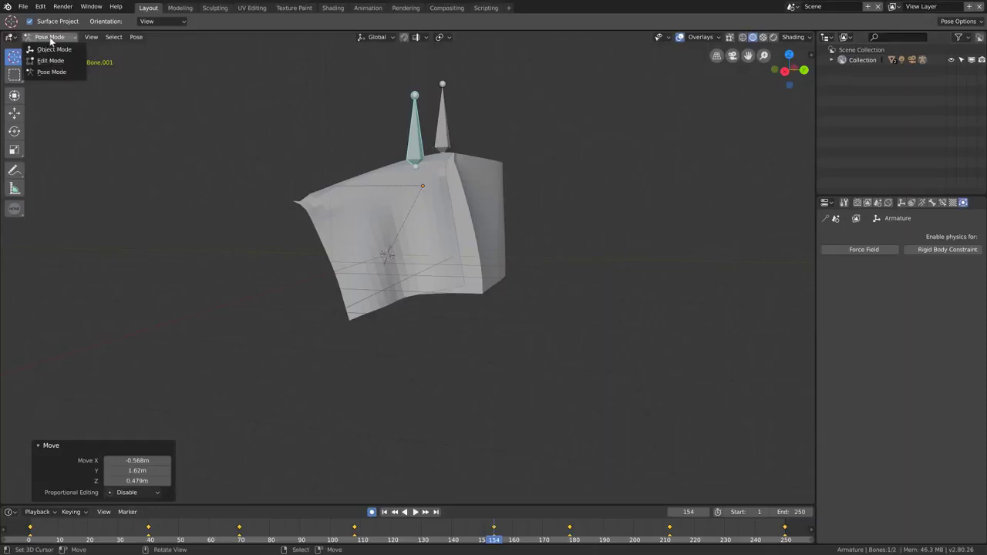
{"action": "left_click", "coordinate": [51, 48]}
- Apply Shade Smooth to the cloth plane from the Object menu
{"action": "left_click", "coordinate": [445, 257]}
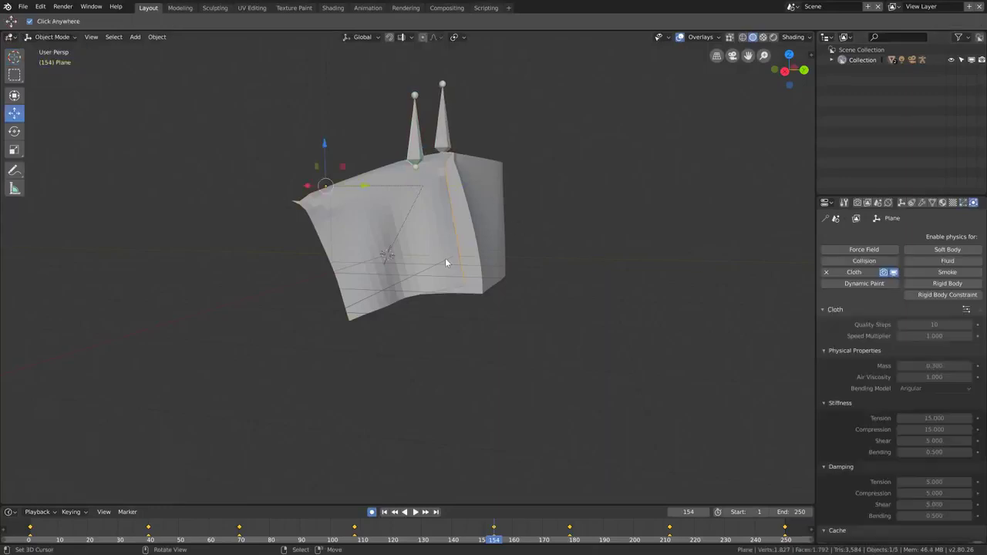
{"action": "scroll", "coordinate": [401, 243], "scroll_direction": "up", "scroll_amount": 4}
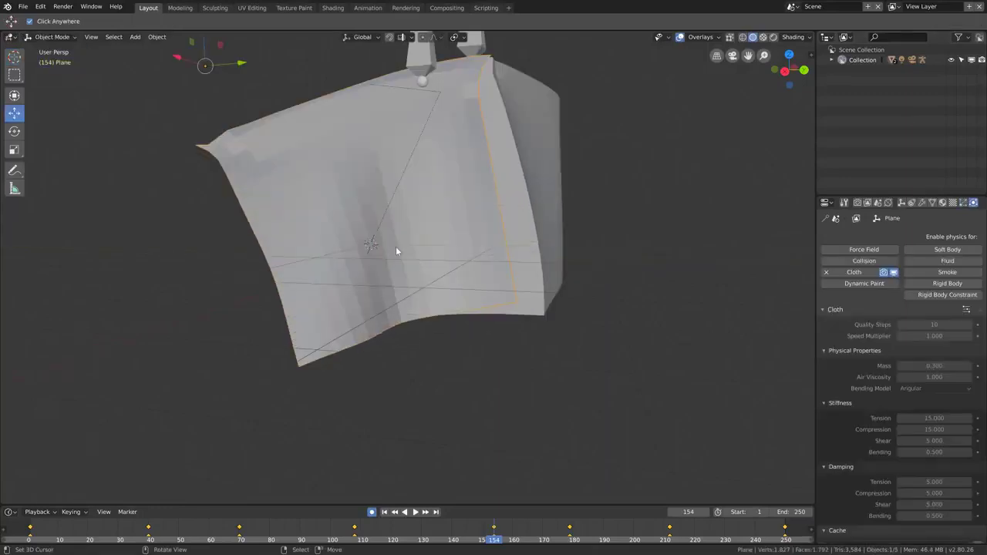
{"action": "left_click", "coordinate": [154, 38]}
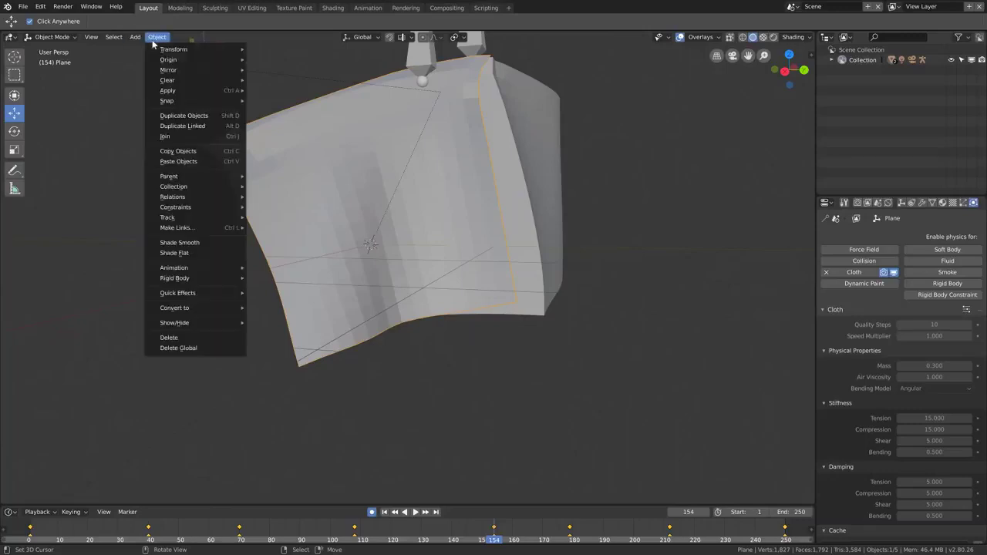
{"action": "left_click", "coordinate": [200, 243]}
{"action": "middle_click_drag", "start_coordinate": [213, 239], "coordinate": [435, 283]}
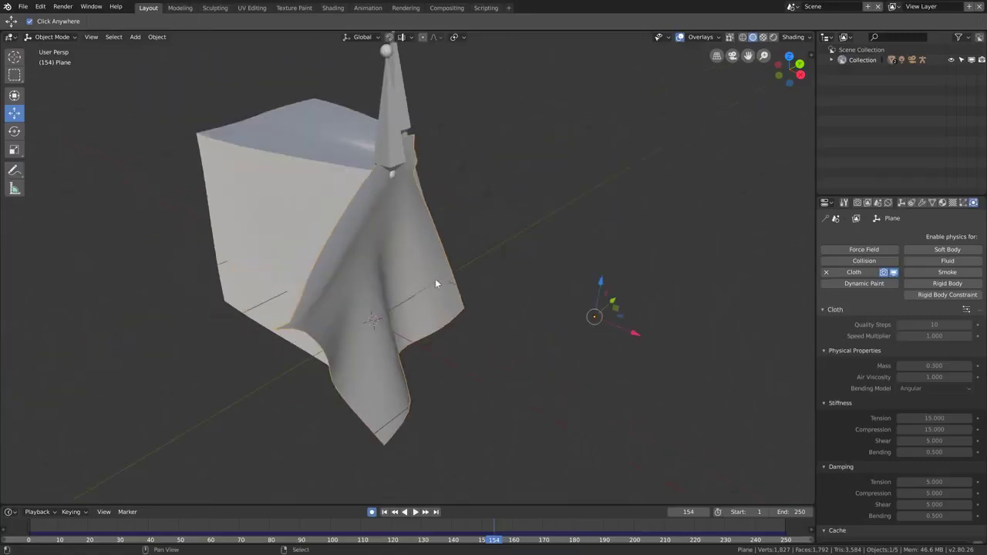
- Free the old cloth bake and replay from frame 1 to re-simulate all 250 frames
{"action": "scroll", "coordinate": [899, 380], "scroll_direction": "down", "scroll_amount": 5}
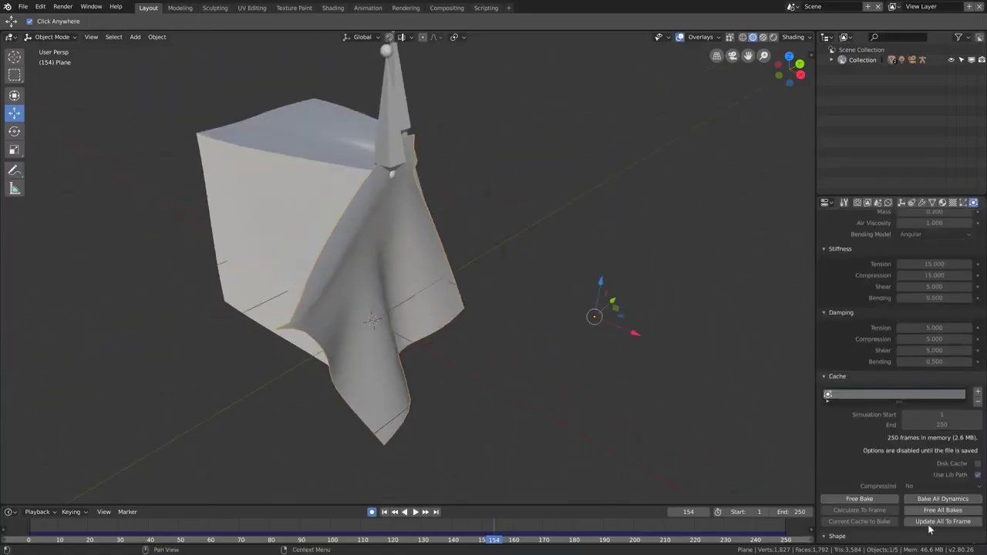
{"action": "left_click", "coordinate": [958, 512]}
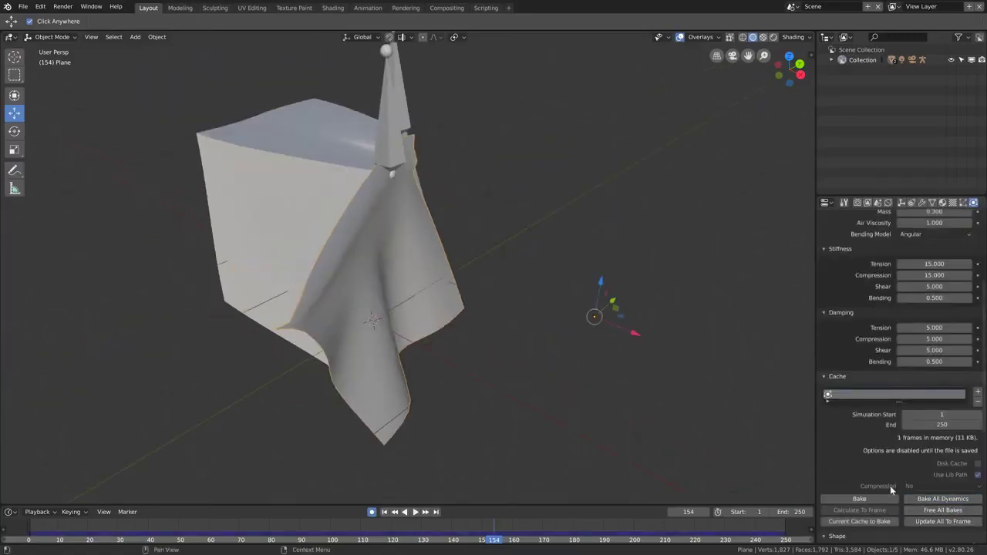
{"action": "key", "text": "shift+Left"}
{"action": "key", "text": "space"}
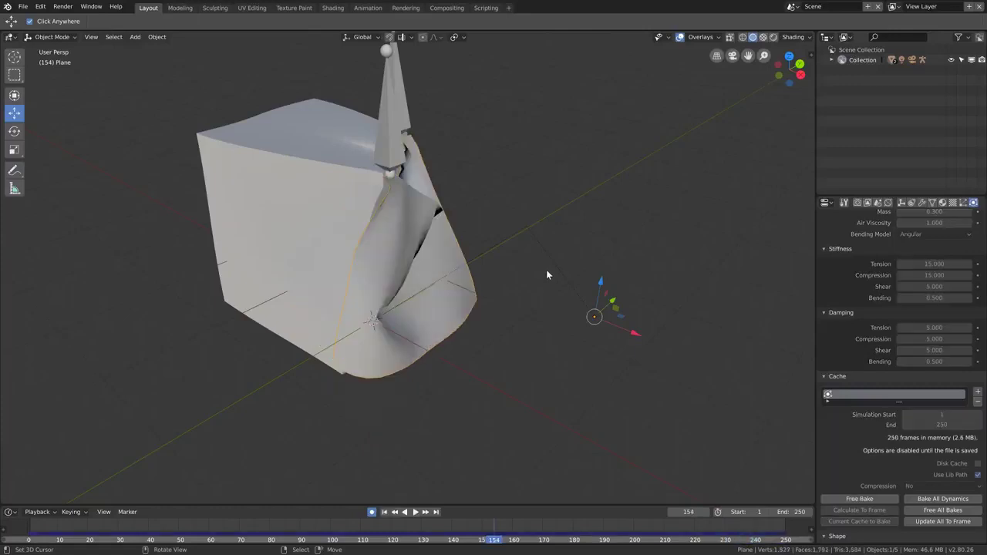
- Play the rebaked animation from frame 1, orbiting around the smooth cloth draping over the cube
{"action": "left_click", "coordinate": [384, 512]}
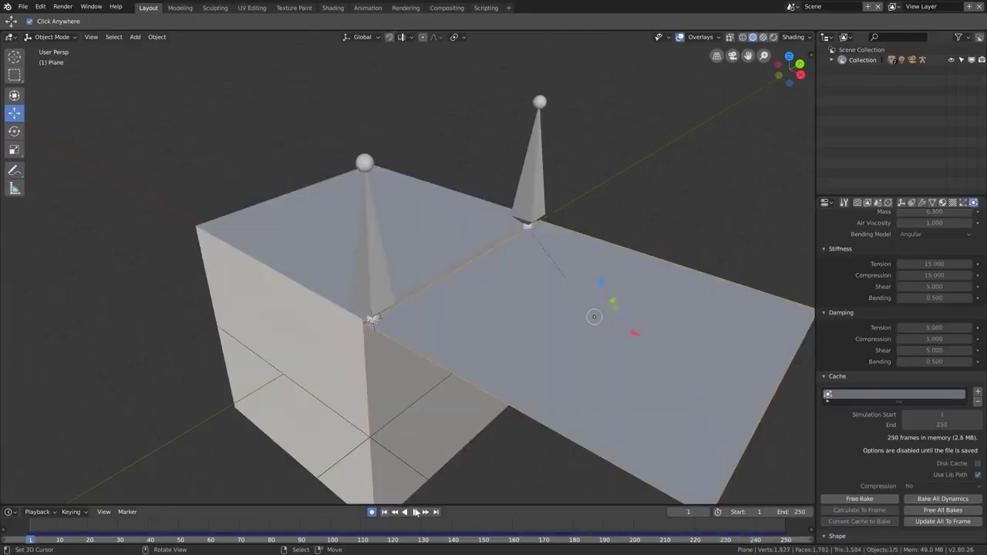
{"action": "left_click", "coordinate": [416, 512]}
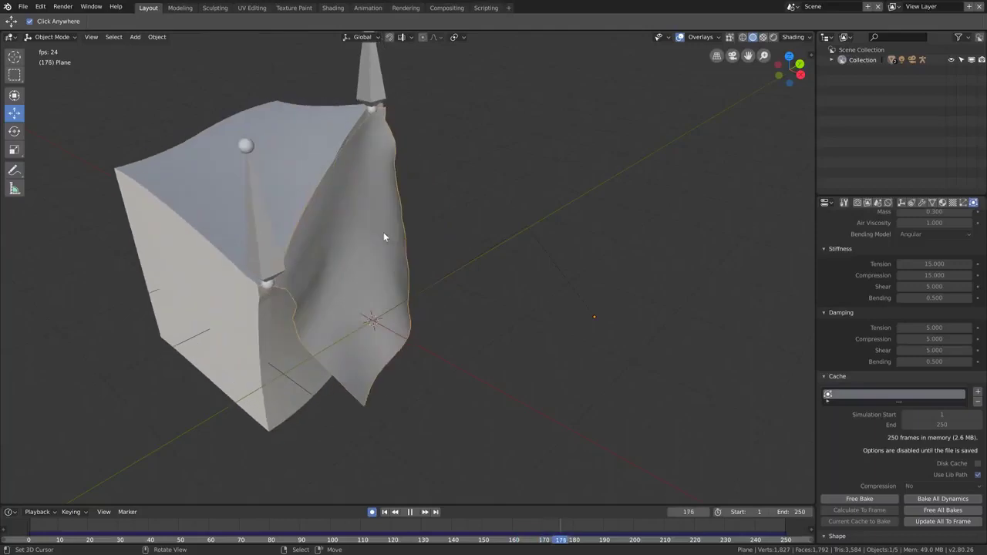
{"action": "middle_click_drag", "start_coordinate": [377, 231], "coordinate": [499, 236]}
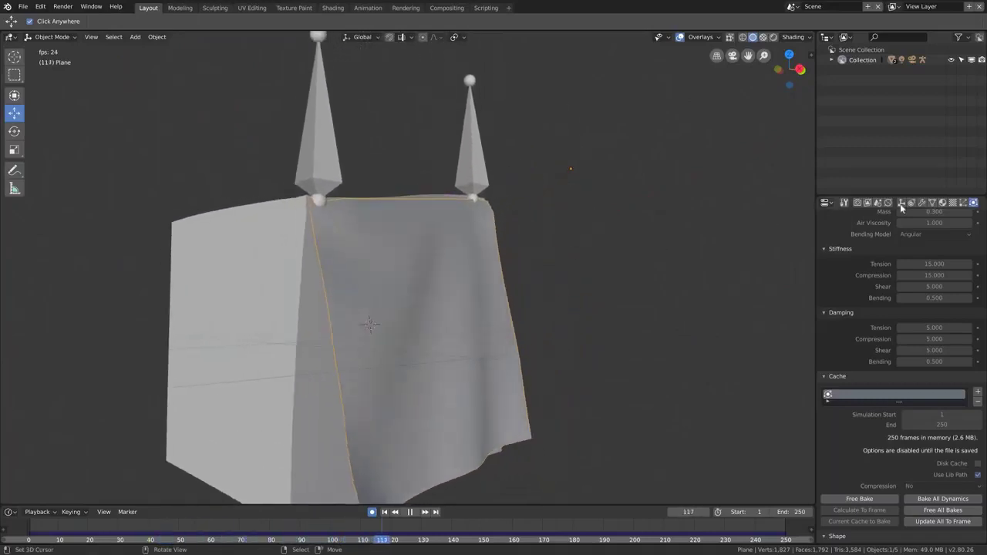
- Add a Subdivision Surface modifier to the plane, then orbit to inspect the playing cloth
{"action": "left_click", "coordinate": [933, 202]}
{"action": "left_click", "coordinate": [922, 202]}
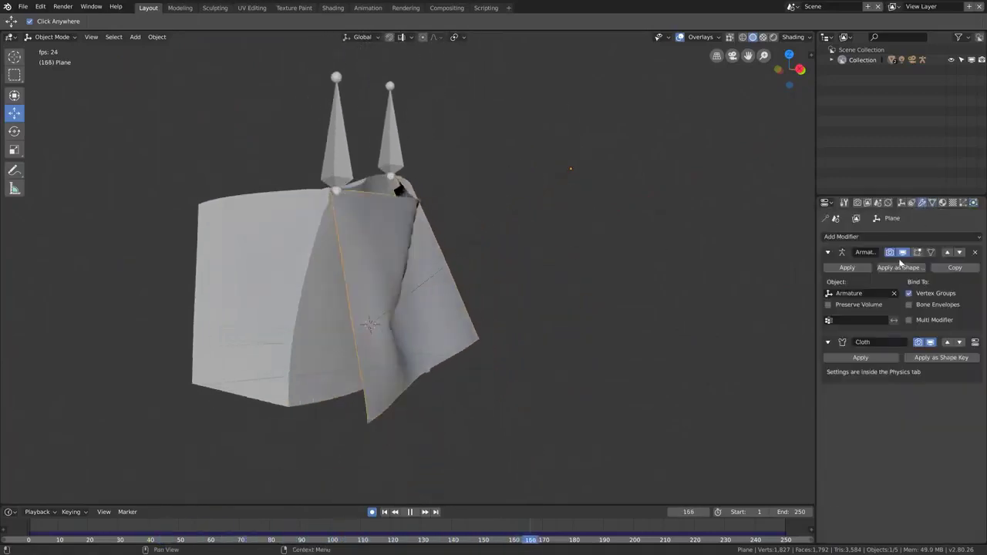
{"action": "left_click", "coordinate": [879, 237]}
{"action": "left_click", "coordinate": [791, 408]}
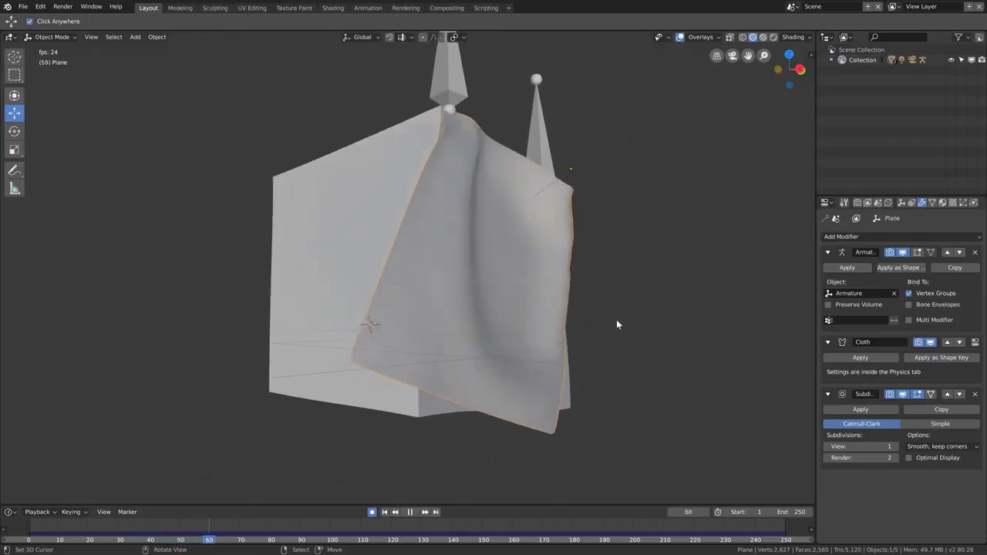
{"action": "middle_click_drag", "start_coordinate": [616, 319], "coordinate": [522, 311]}
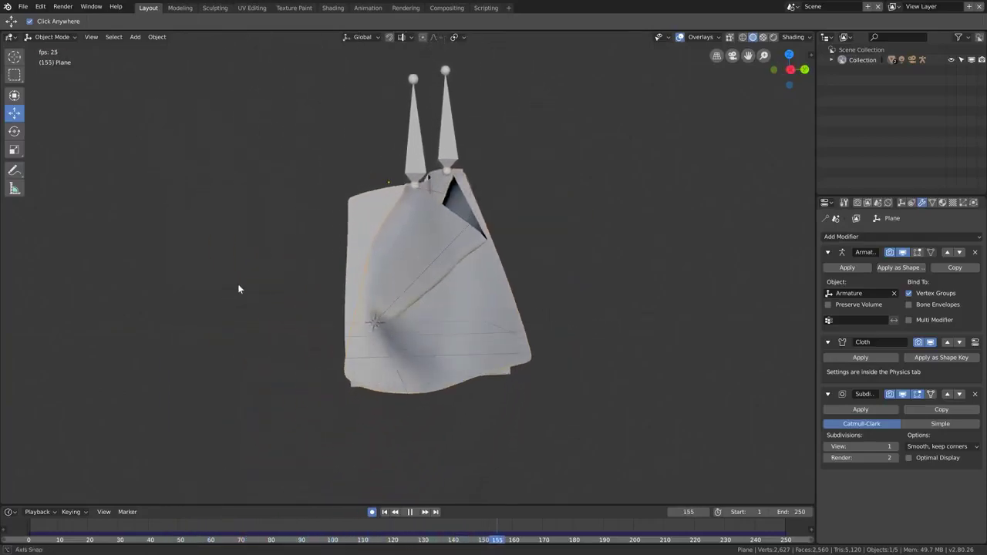
{"action": "middle_click_drag", "start_coordinate": [238, 284], "coordinate": [253, 290]}
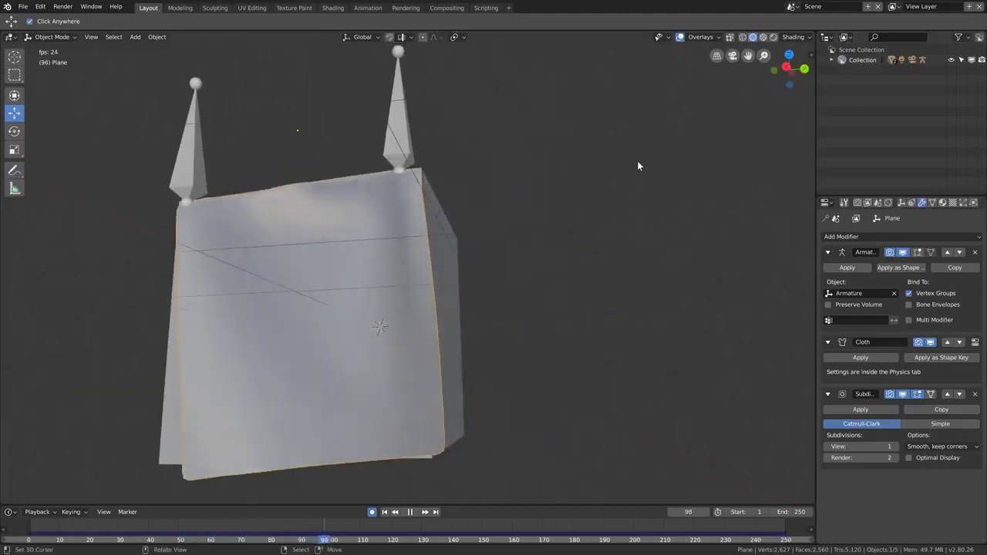
{"action": "middle_click_drag", "start_coordinate": [637, 160], "coordinate": [262, 245]}
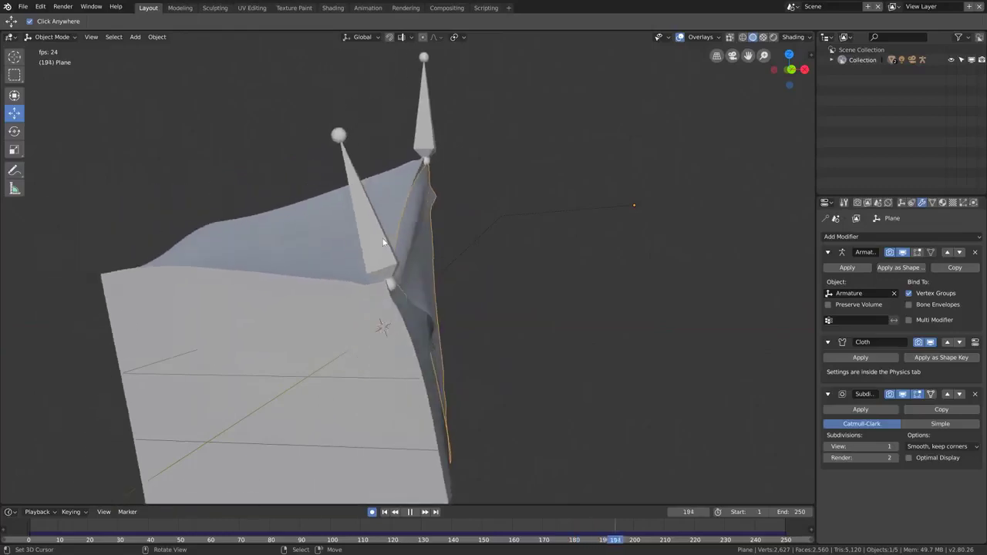
{"action": "middle_click_drag", "start_coordinate": [483, 251], "coordinate": [543, 231]}
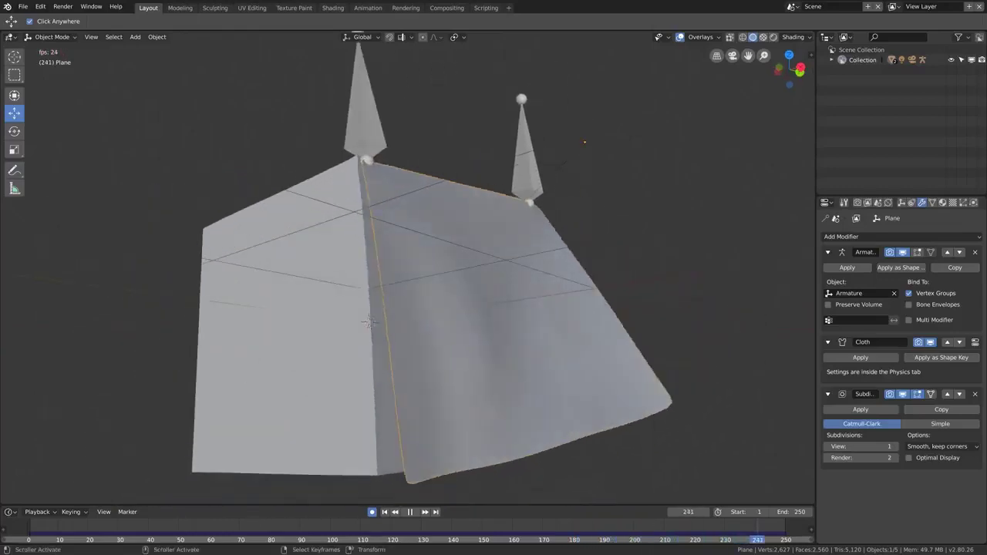